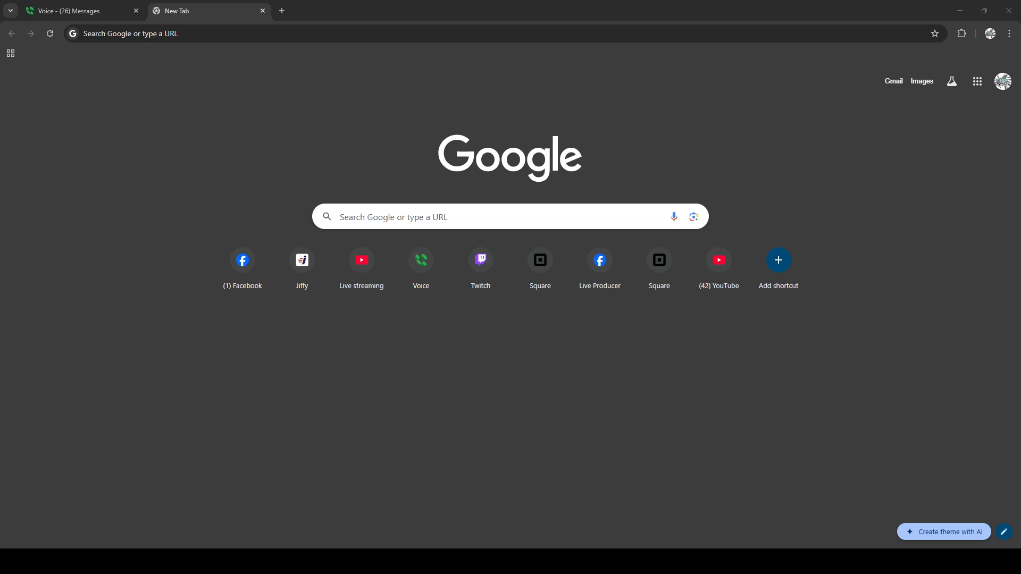
Open the Square website in the browser and sign out of the current account
key("alt+Tab")
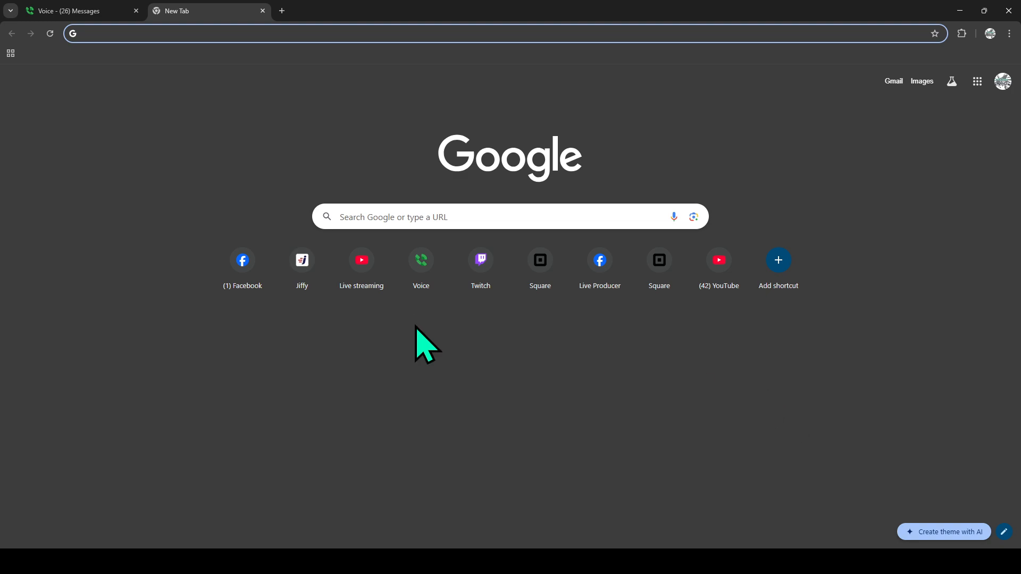
left_click(542, 262)
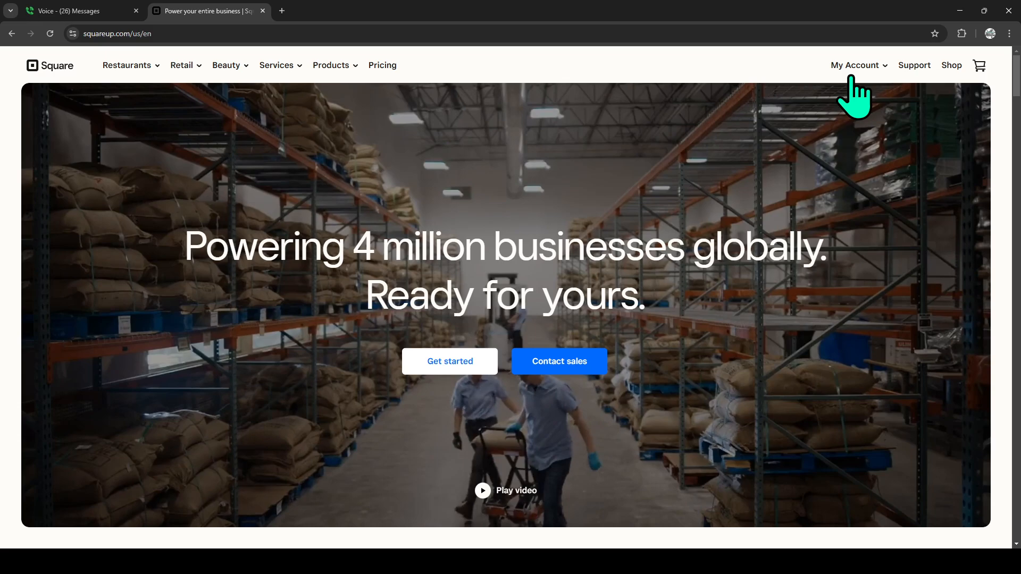
left_click(851, 76)
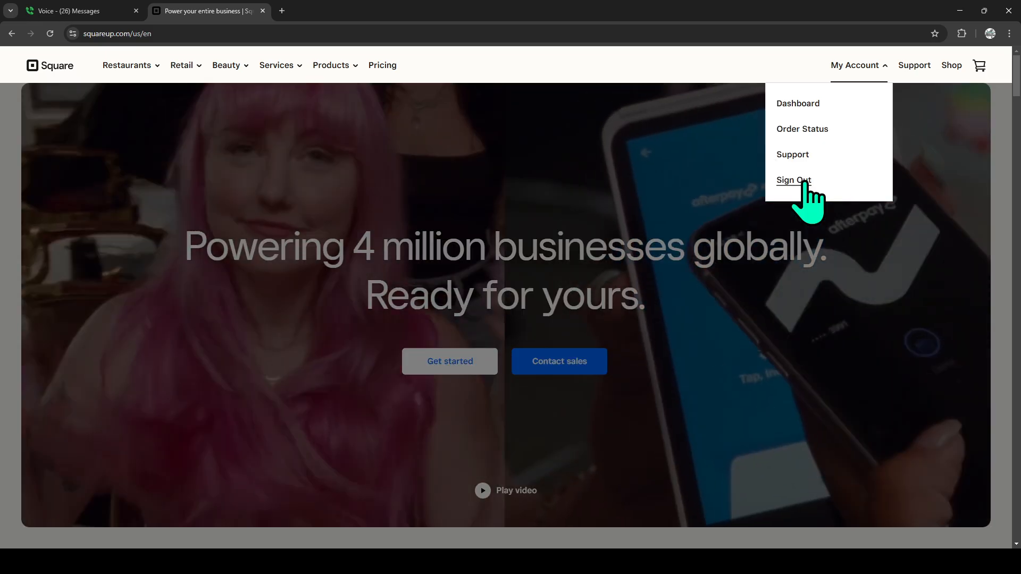
left_click(803, 182)
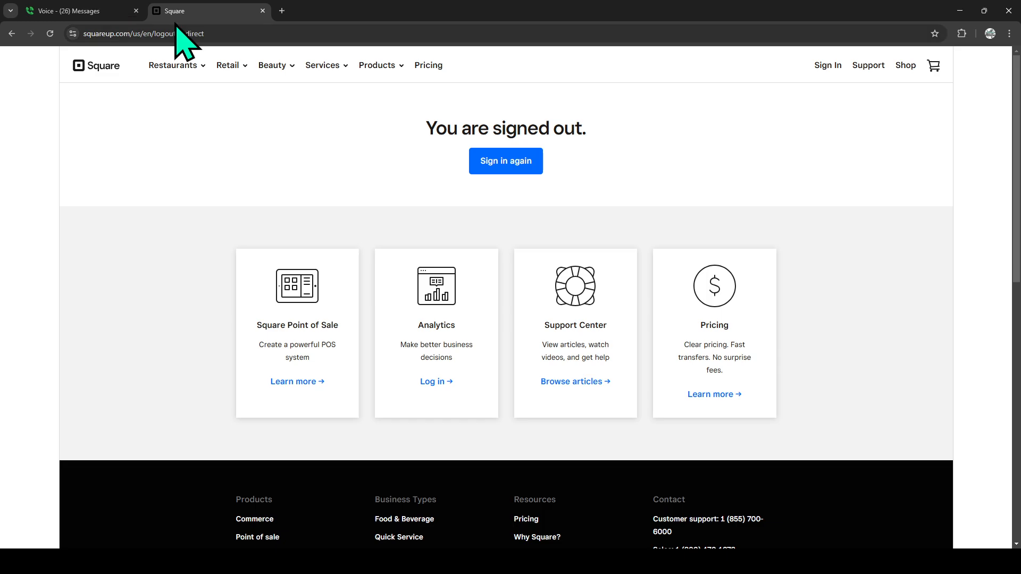
Reopen the Square home page in a new tab and close the signed-out tab
left_click(281, 10)
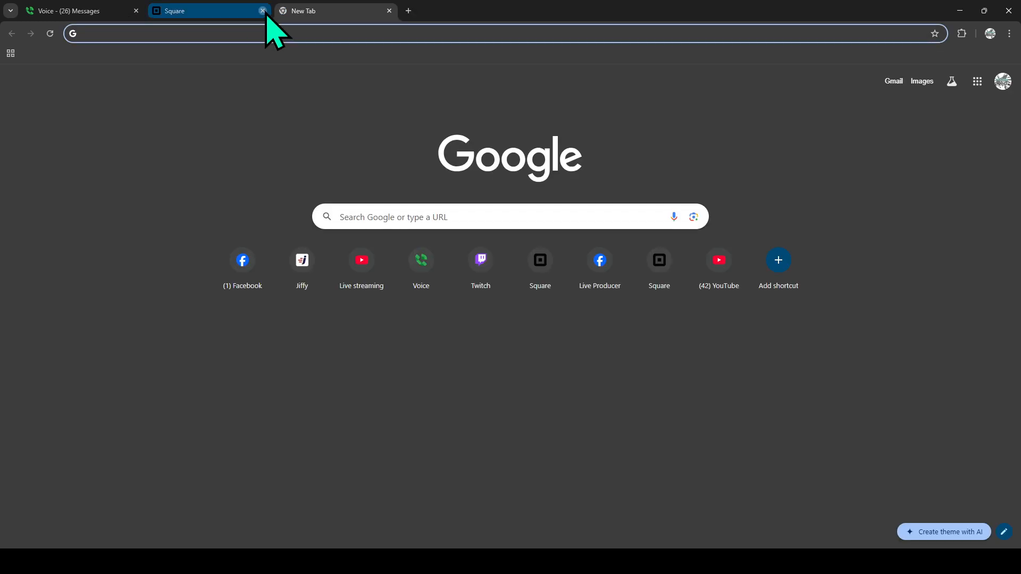
left_click(261, 10)
left_click(555, 272)
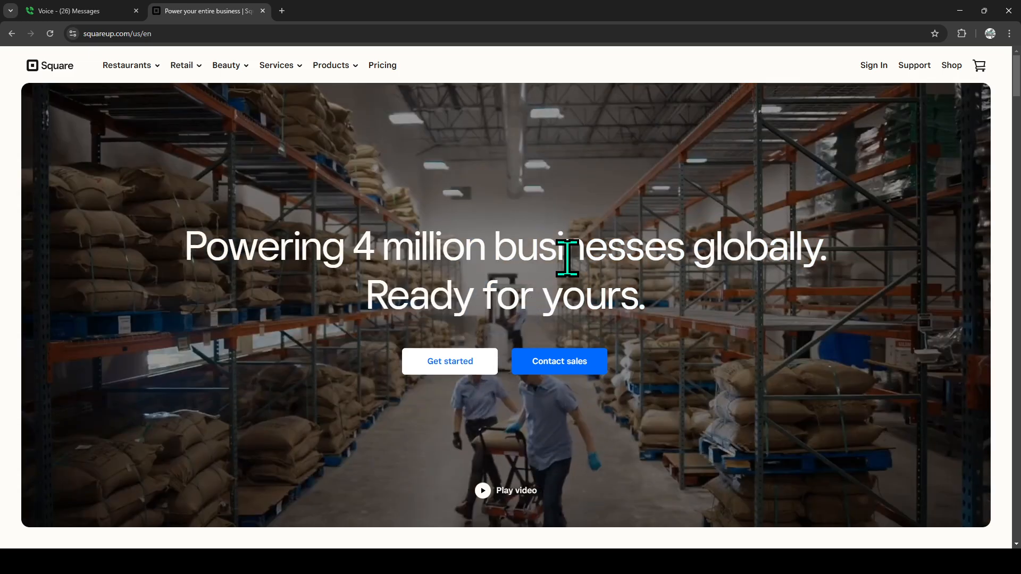
scroll(567, 261, "down", 10)
scroll(567, 265, "up", 4)
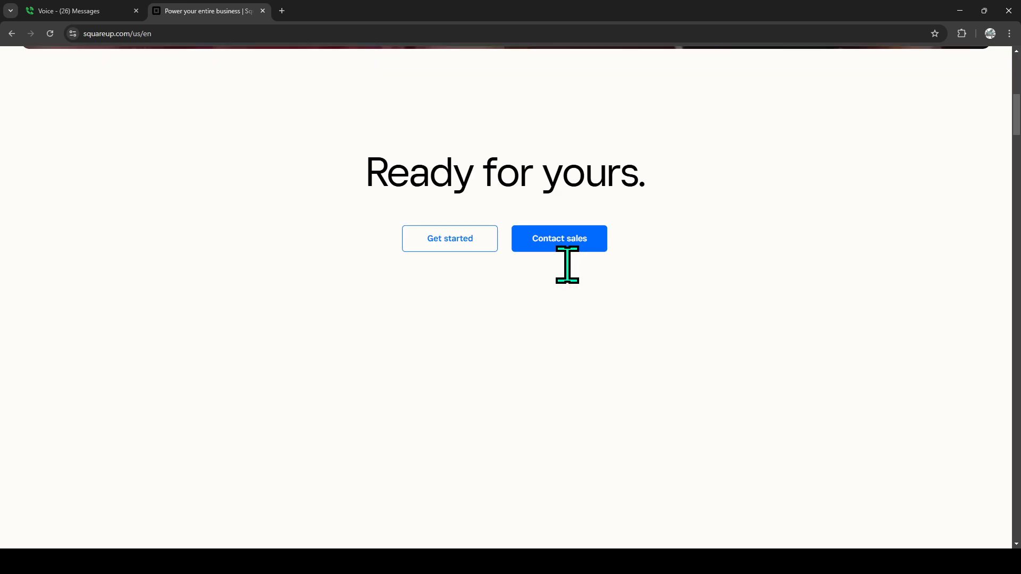
scroll(566, 265, "up", 3)
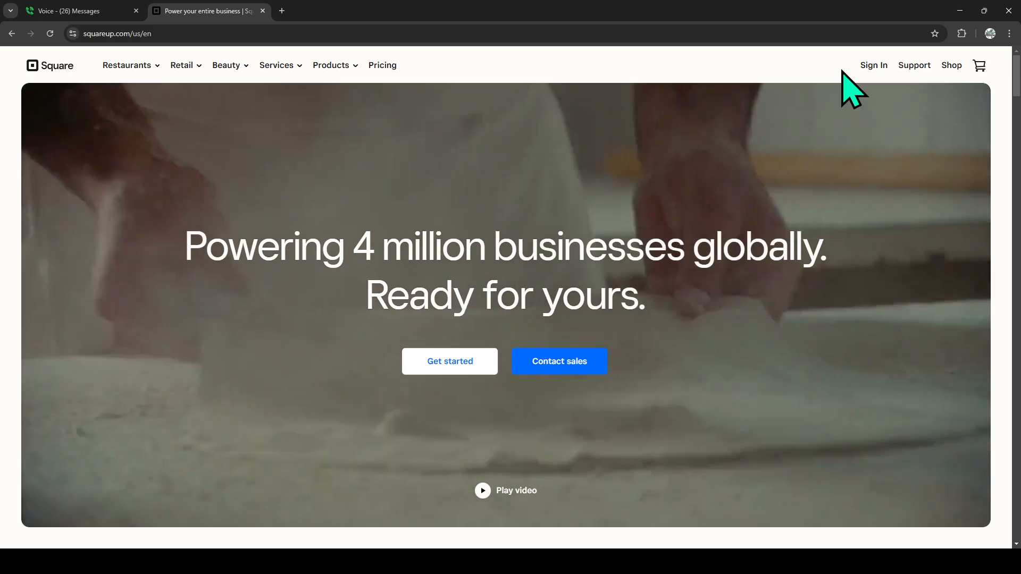
Sign in to Square with the saved account email and password
left_click(874, 65)
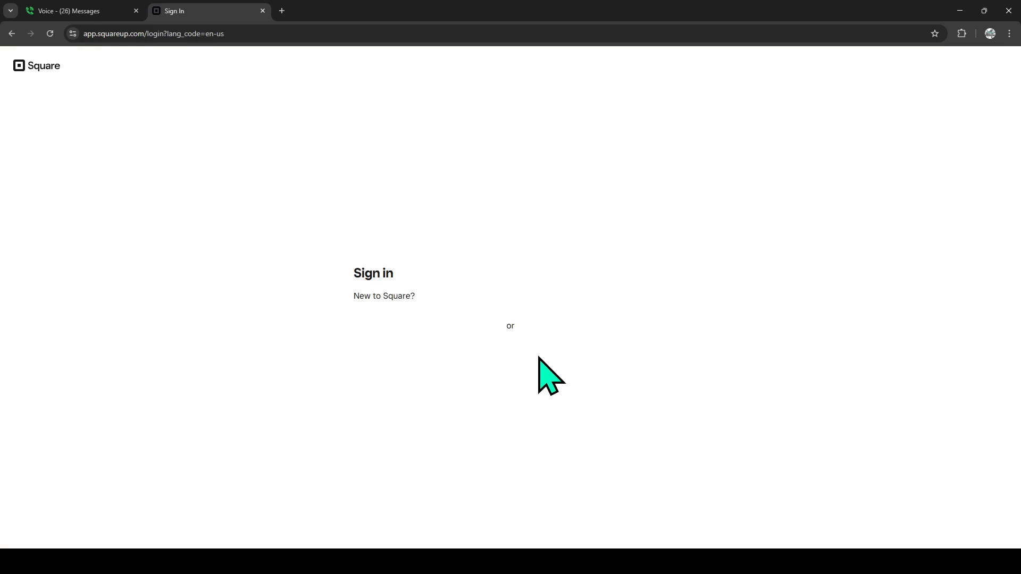
left_click(545, 312)
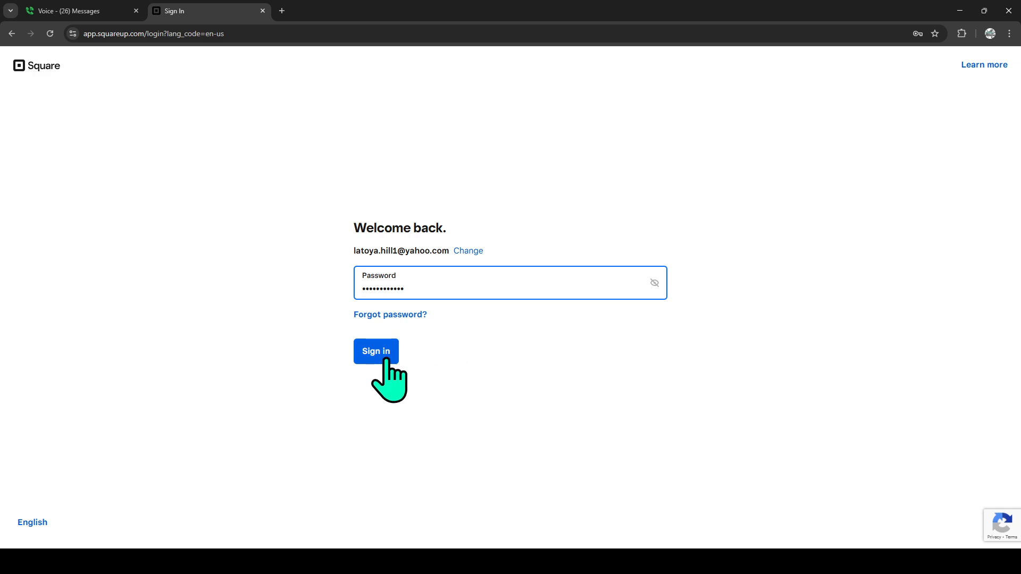
left_click(384, 354)
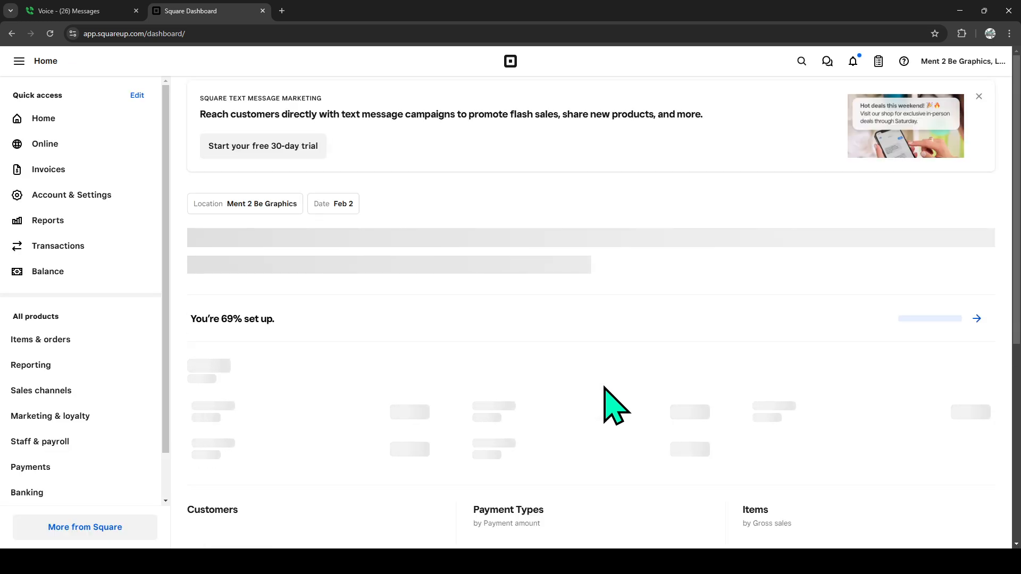
Look over the dashboard's key metrics, customers, payment types and items sections
scroll(604, 387, "down", 1)
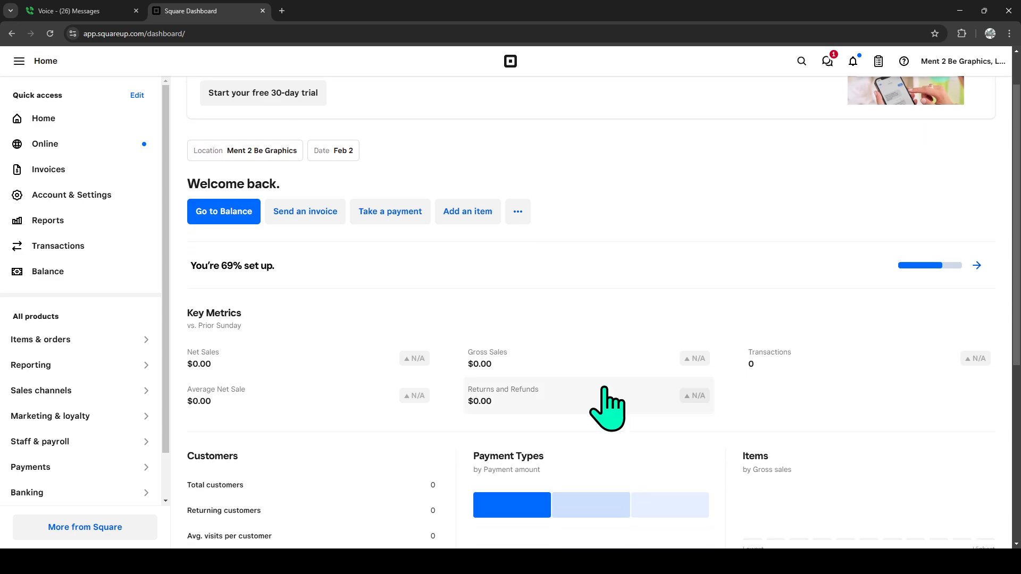
scroll(604, 387, "up", 1)
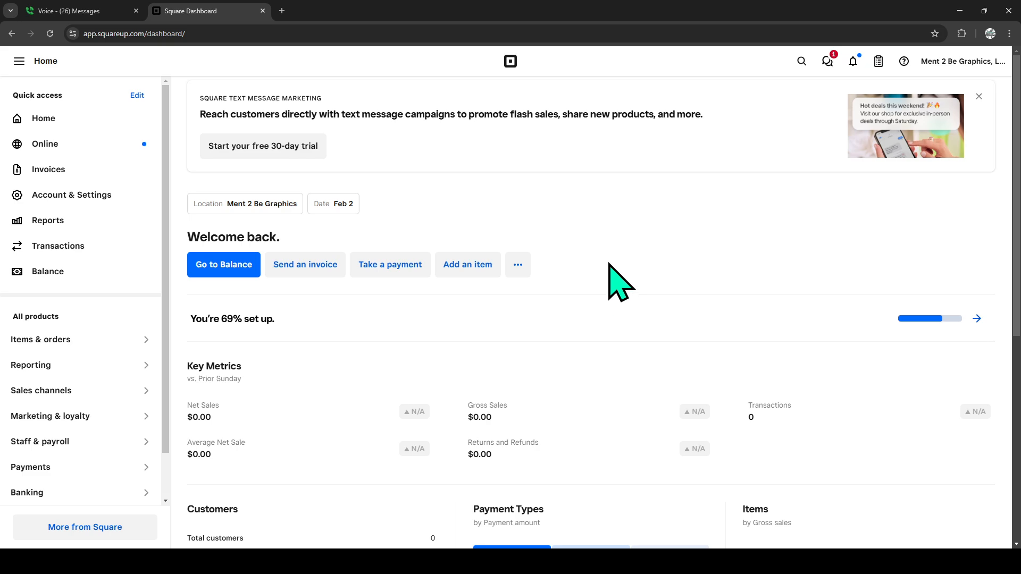
scroll(611, 265, "down", 3)
scroll(618, 274, "down", 1)
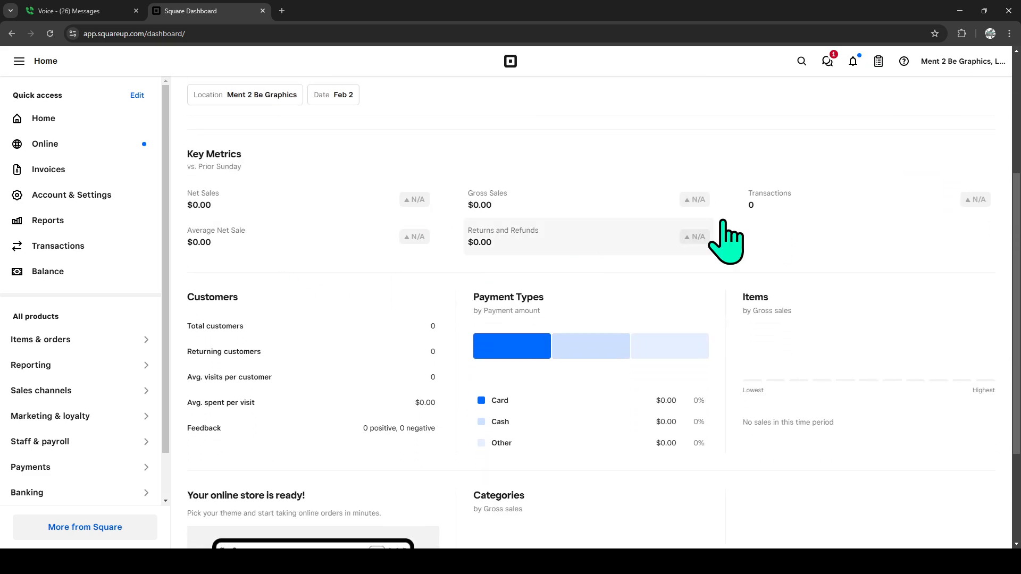
scroll(550, 417, "up", 3)
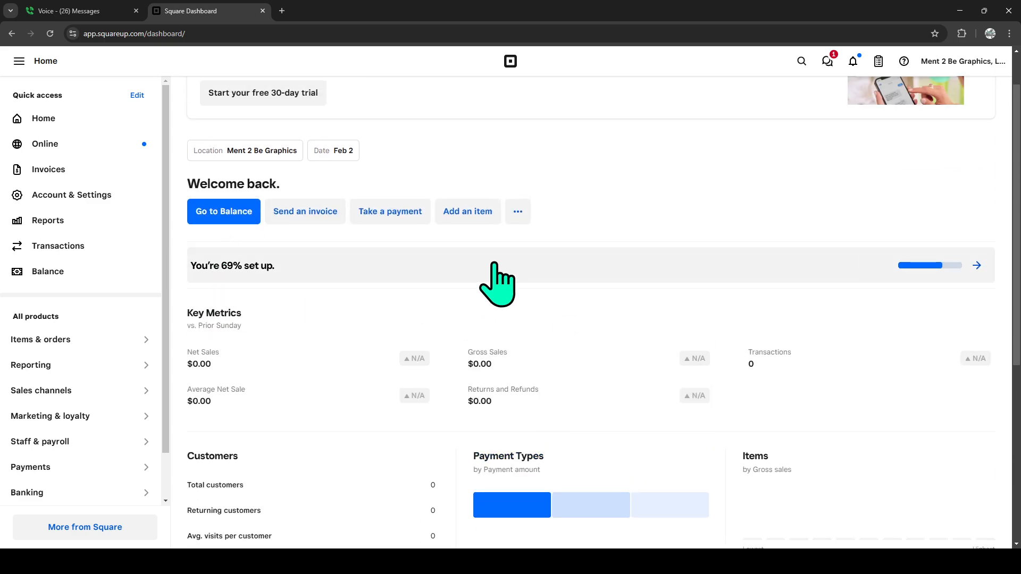
Review the account tasks in the Setup Guide and close the guide
left_click(343, 277)
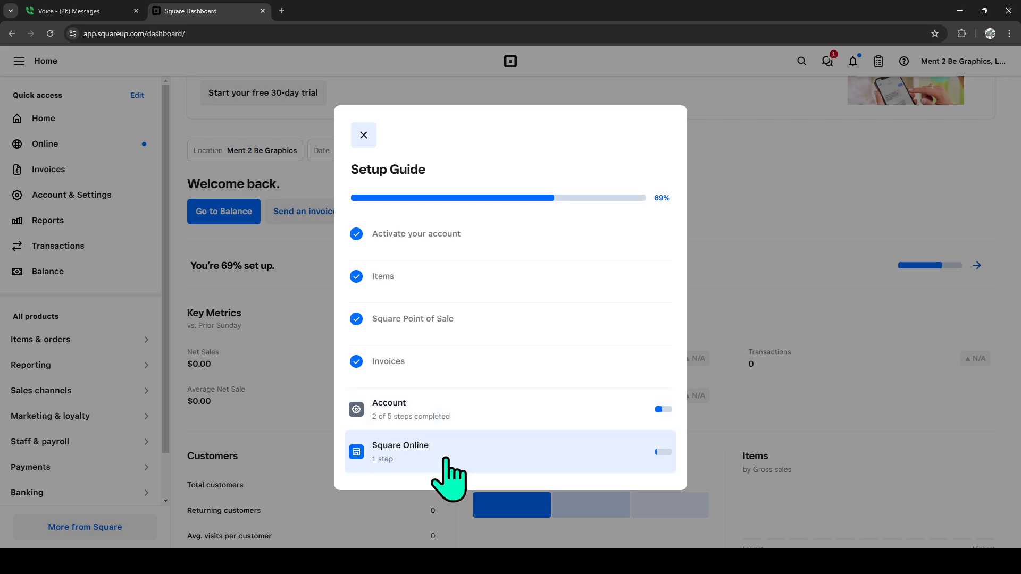
left_click(455, 423)
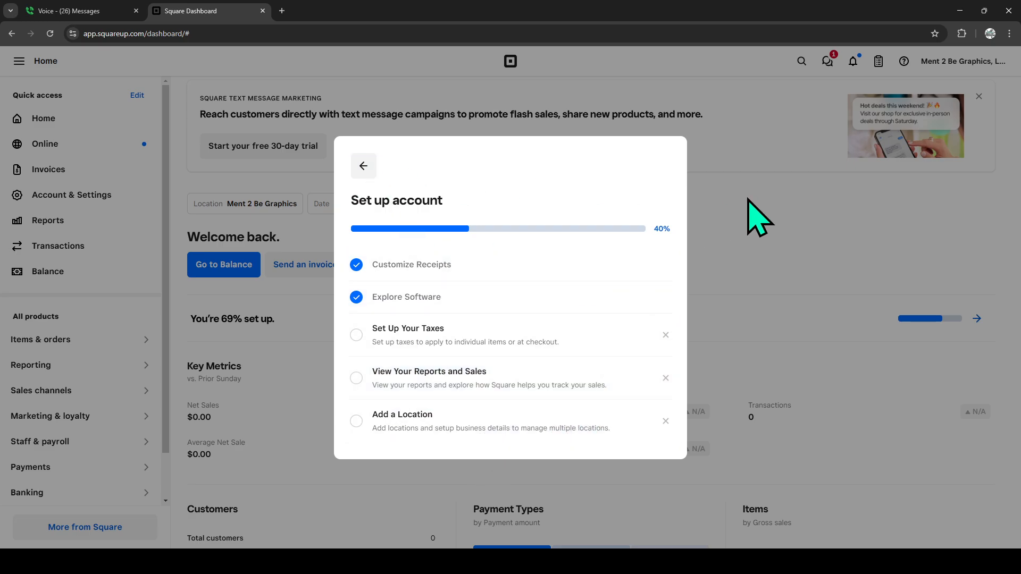
left_click(755, 218)
Look through the rest of the dashboard home page and open the item library
scroll(441, 364, "down", 1)
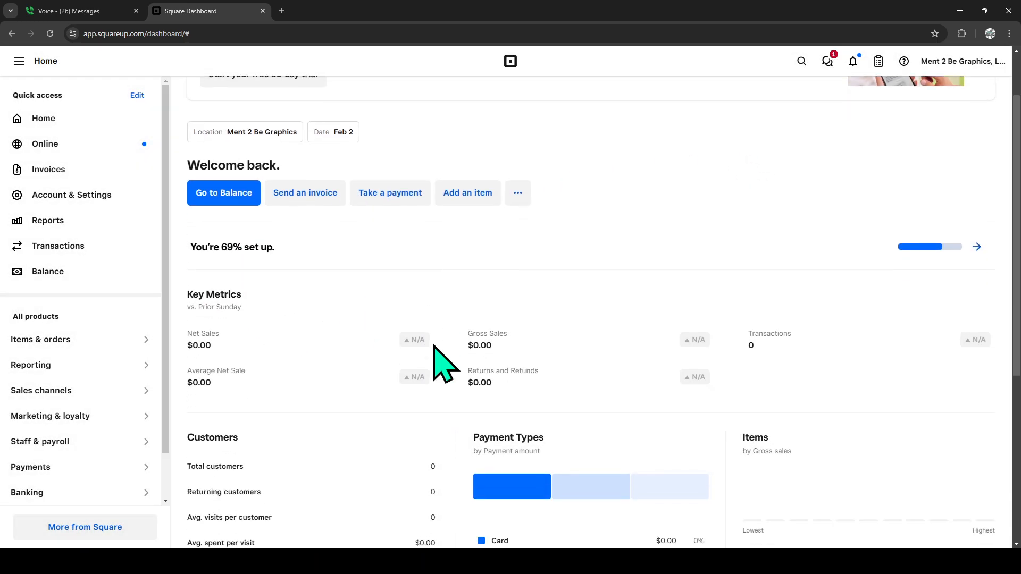
scroll(433, 344, "down", 1)
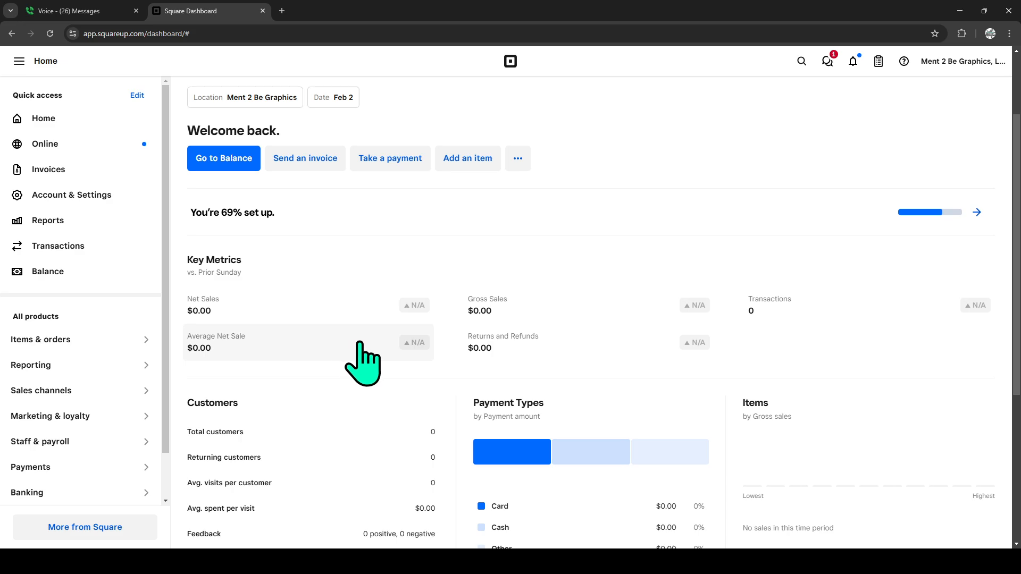
scroll(364, 361, "down", 5)
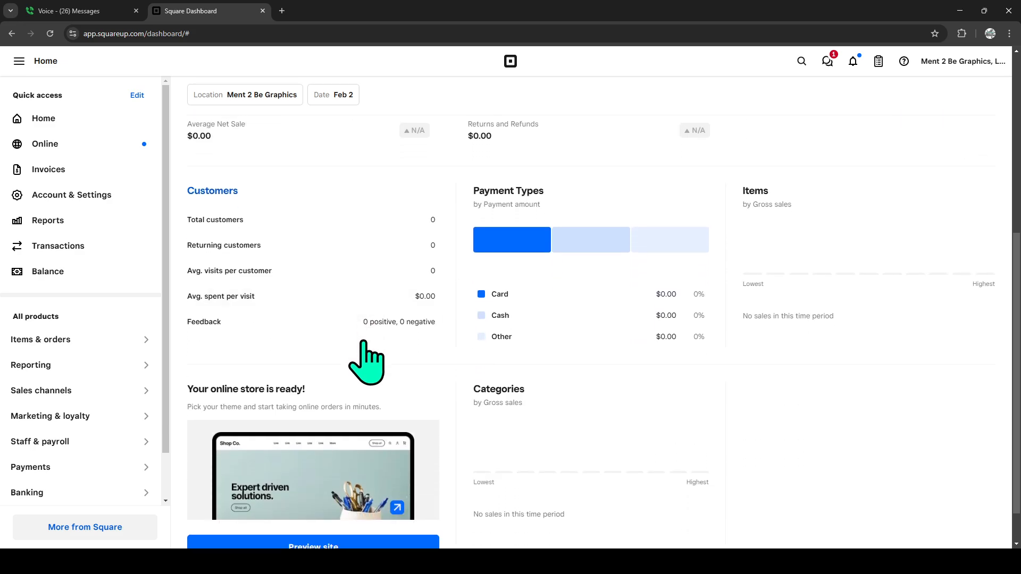
scroll(365, 342, "up", 6)
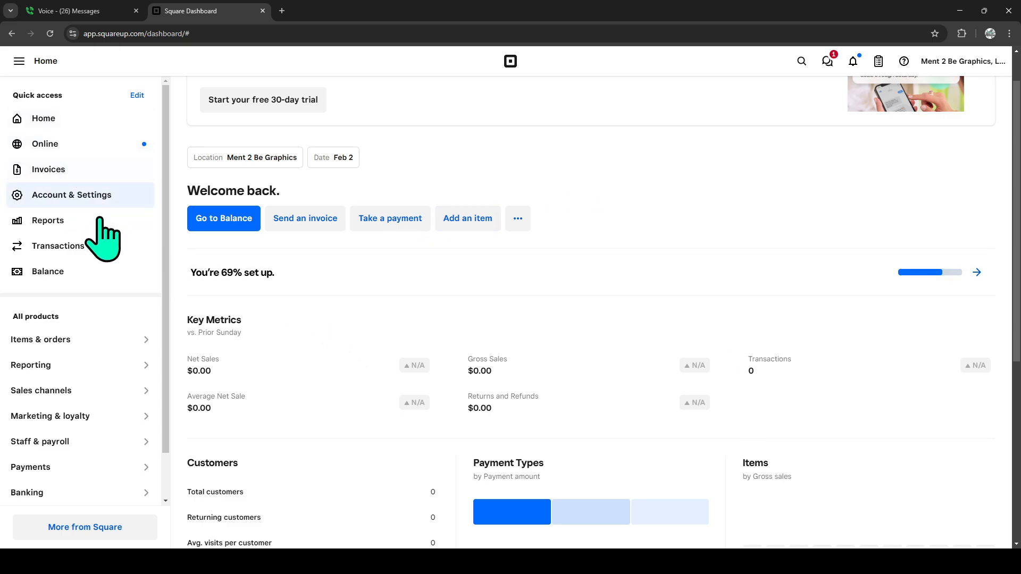
left_click(97, 351)
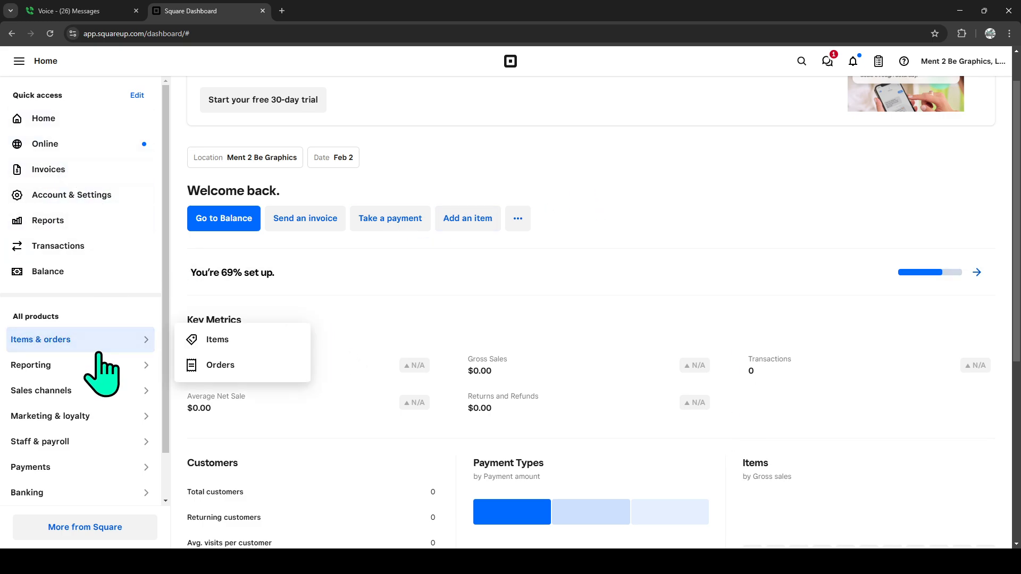
left_click(281, 340)
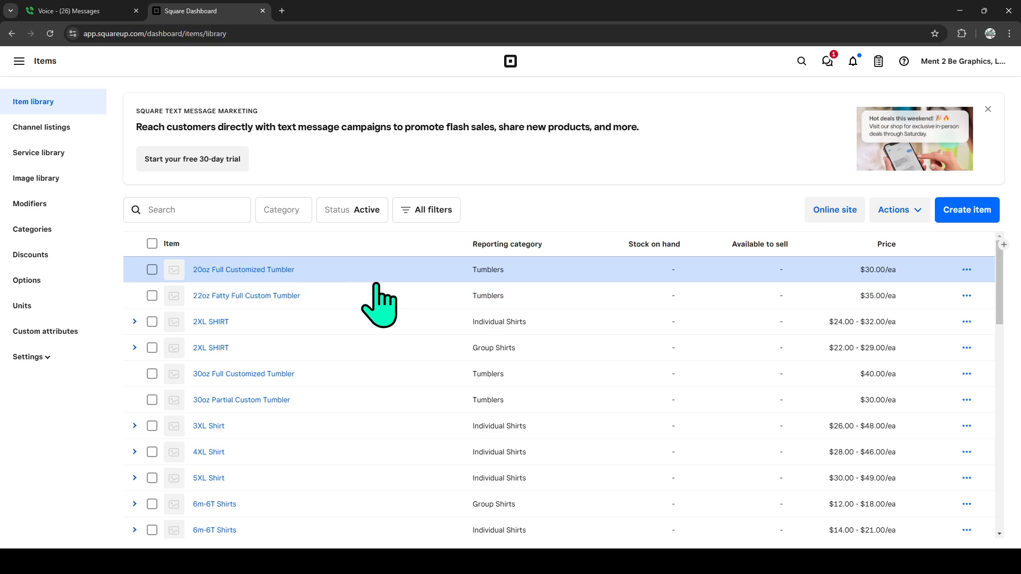
Open the 2XL SHIRT item in the Individual Shirts category for editing
scroll(457, 260, "down", 1)
scroll(461, 276, "up", 1)
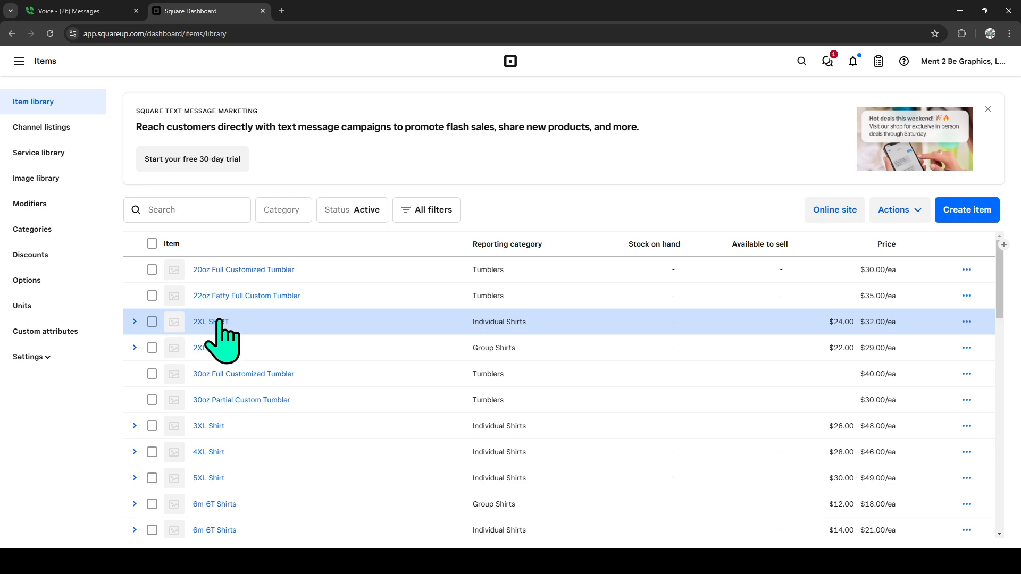
left_click(487, 325)
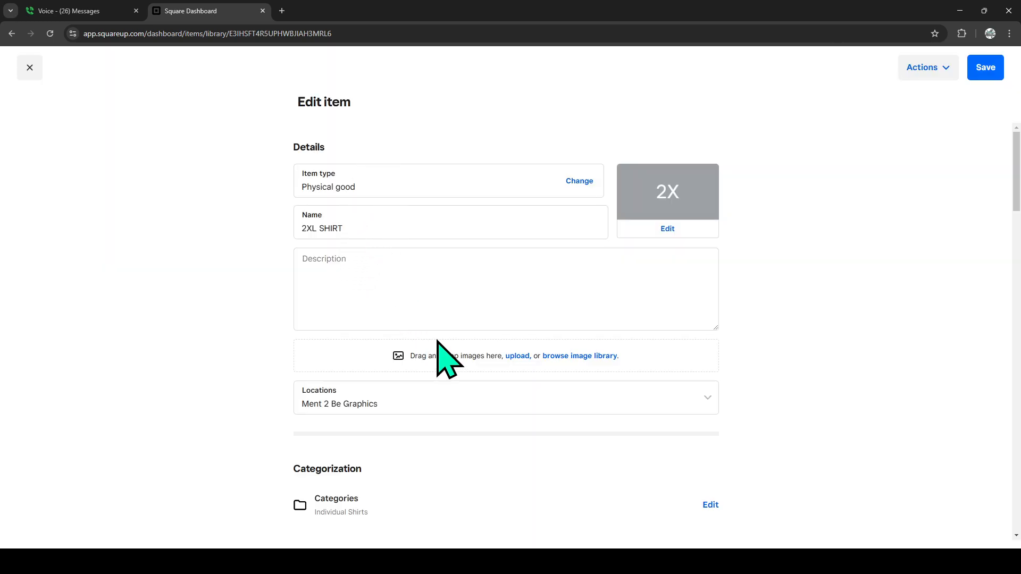
Examine the 2XL SHIRT item's variations with their SKUs and prices, plus its modifiers, custom attributes and checkout settings
scroll(437, 343, "down", 5)
scroll(436, 343, "down", 4)
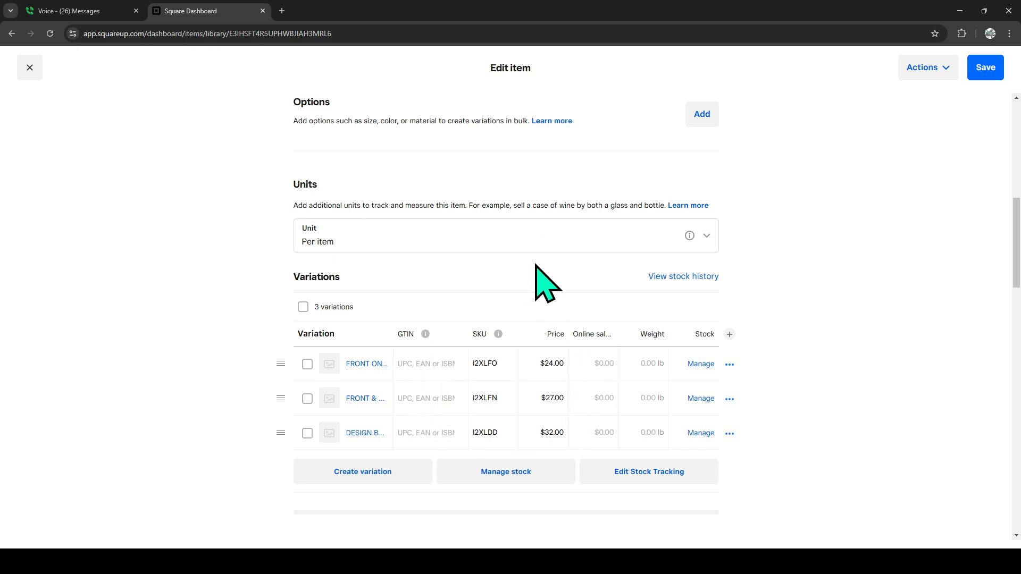
scroll(536, 265, "down", 2)
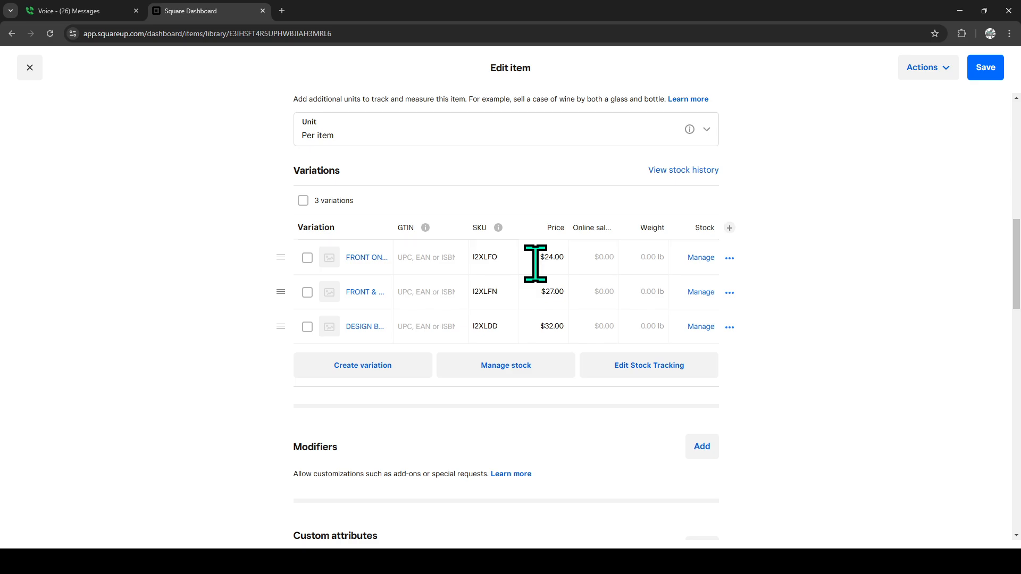
scroll(590, 279, "down", 5)
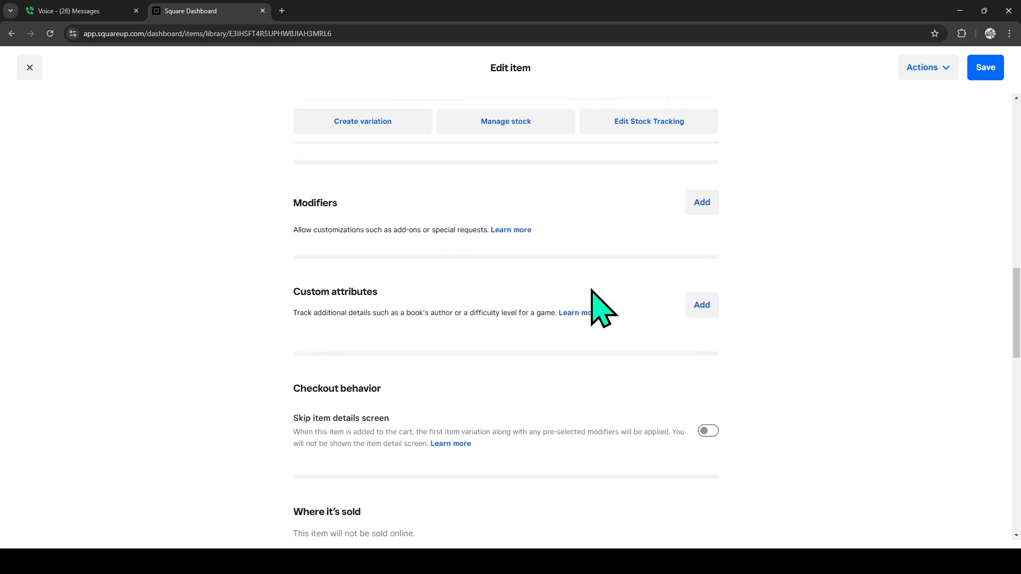
scroll(600, 306, "down", 4)
scroll(600, 306, "up", 7)
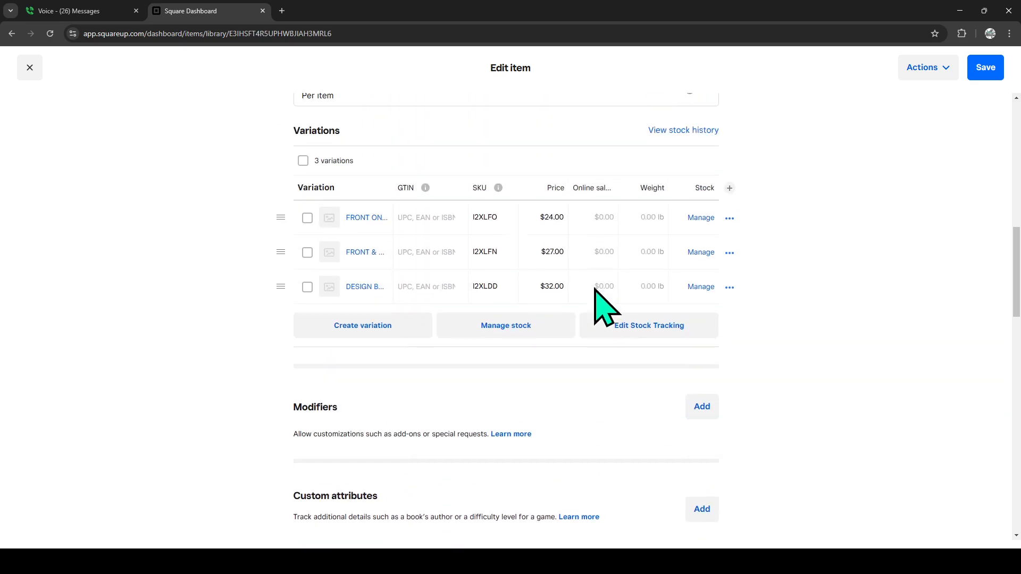
scroll(603, 307, "up", 2)
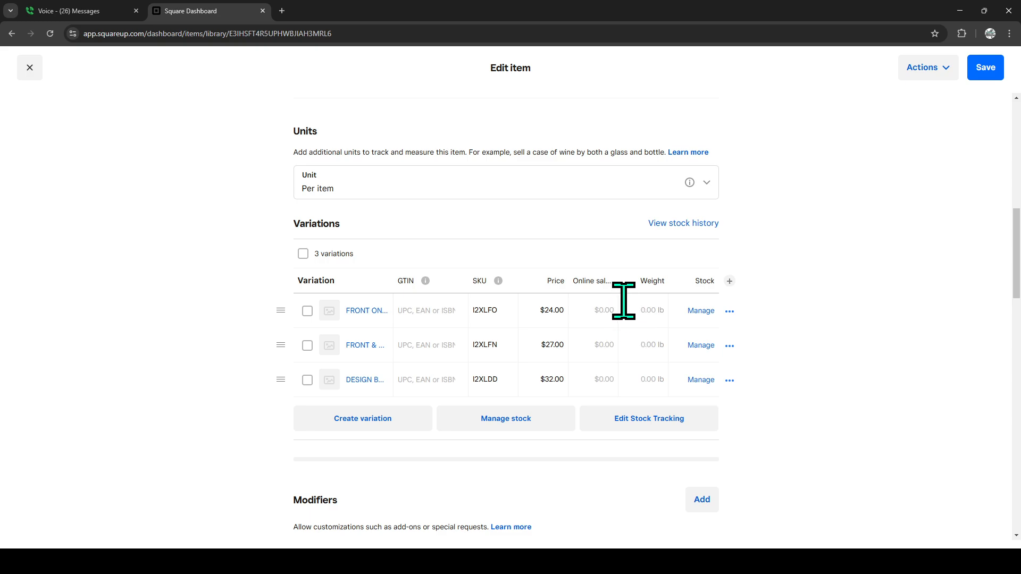
scroll(684, 296, "down", 1)
scroll(718, 484, "down", 2)
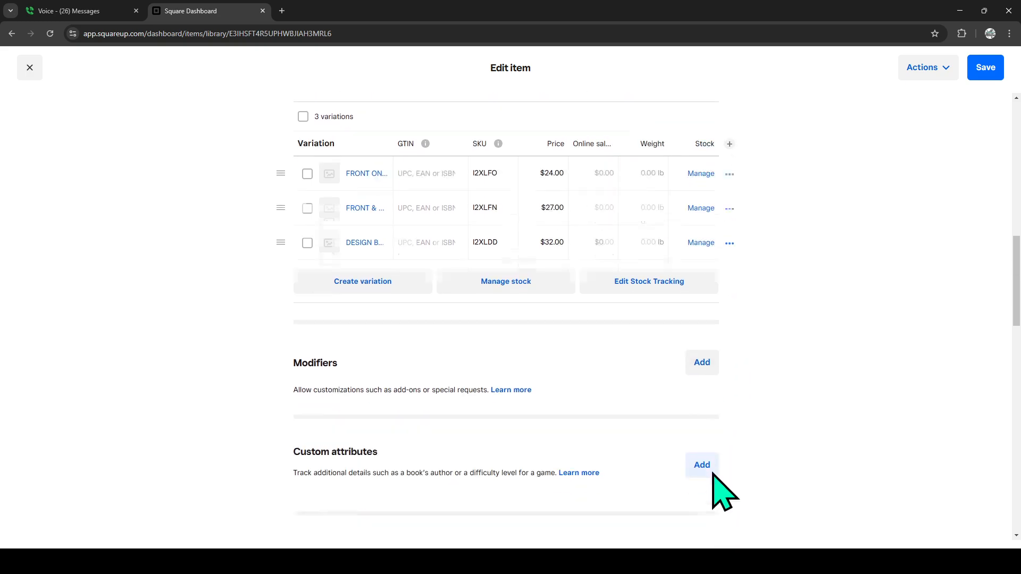
scroll(715, 478, "up", 4)
scroll(714, 475, "up", 1)
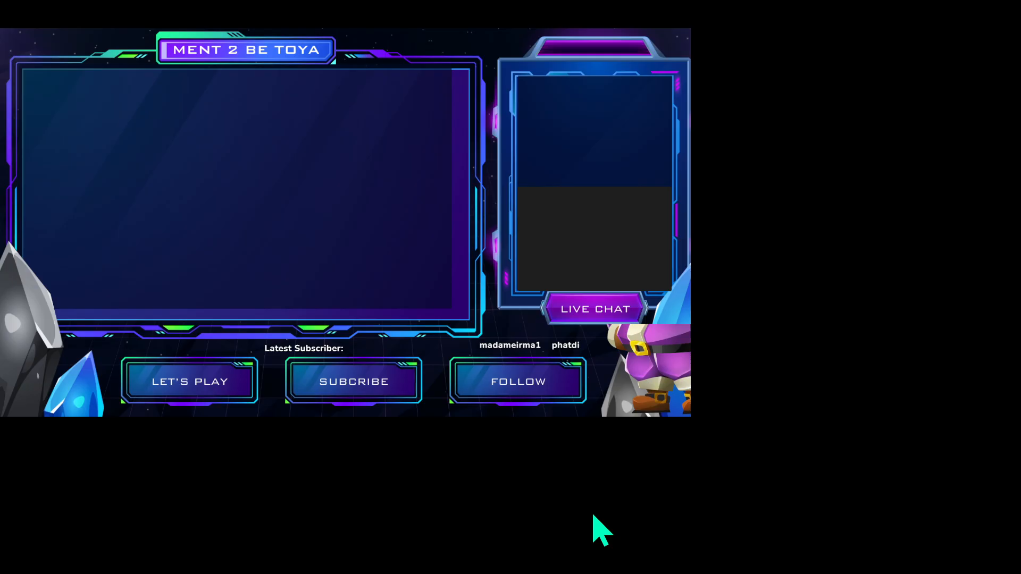
Resize the browser window showing the item's variations to fill only the left half of the screen
left_click(593, 515)
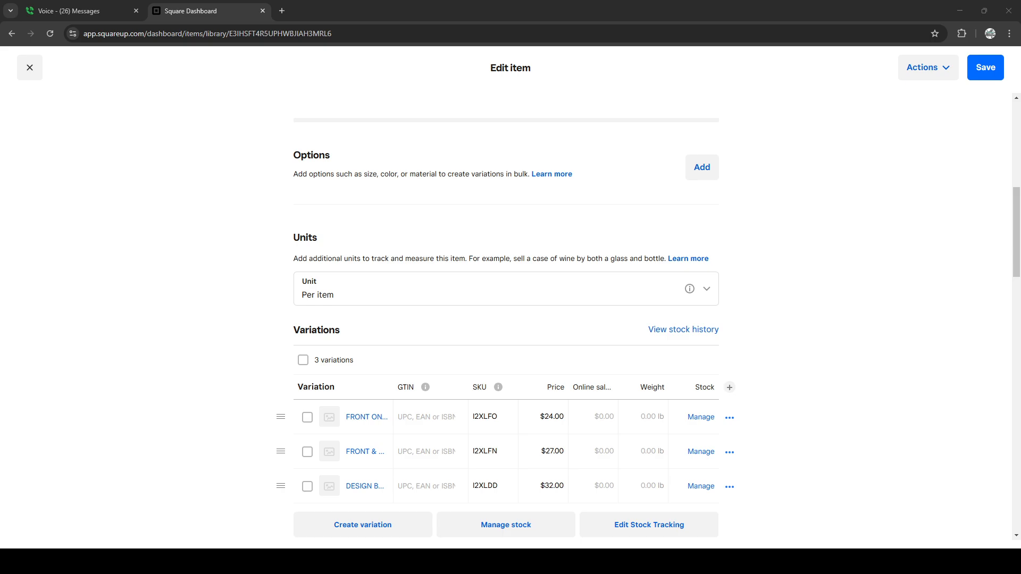
scroll(511, 317, "down", 2)
scroll(510, 316, "up", 1)
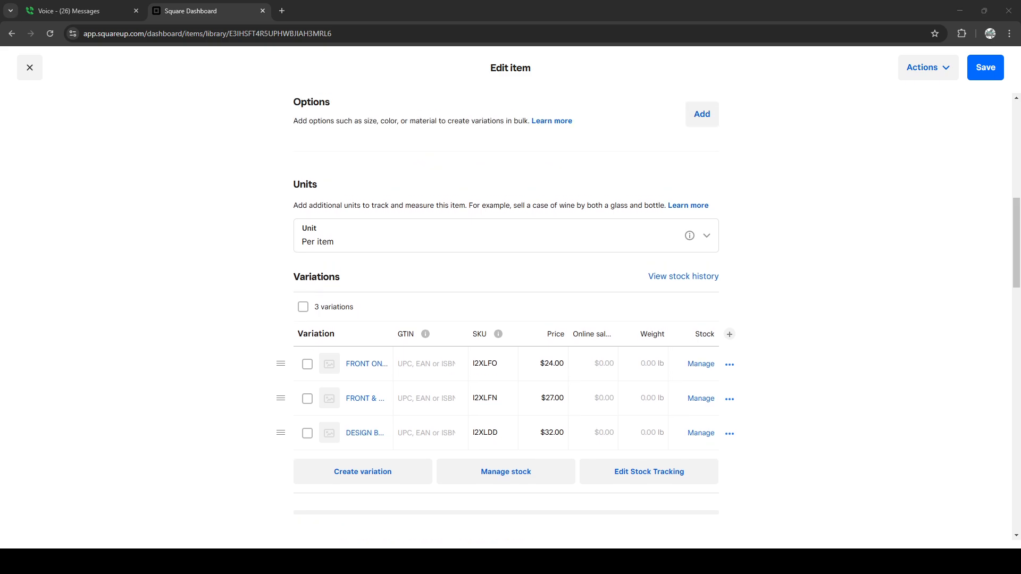
key("super+Left")
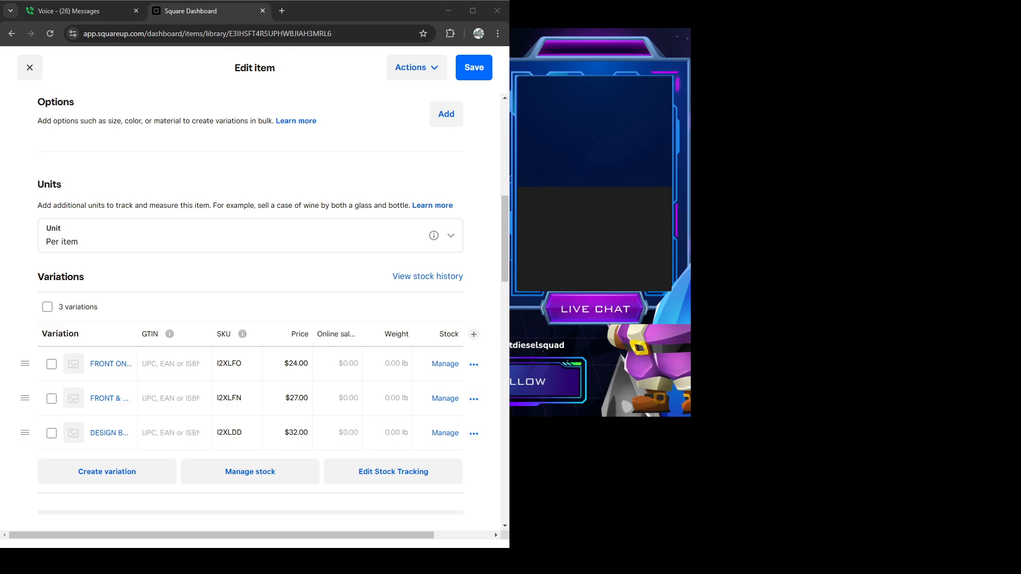
Switch to the m2bG Price List 2025.jpg image and place its window beside the browser showing the item
key("alt+Tab")
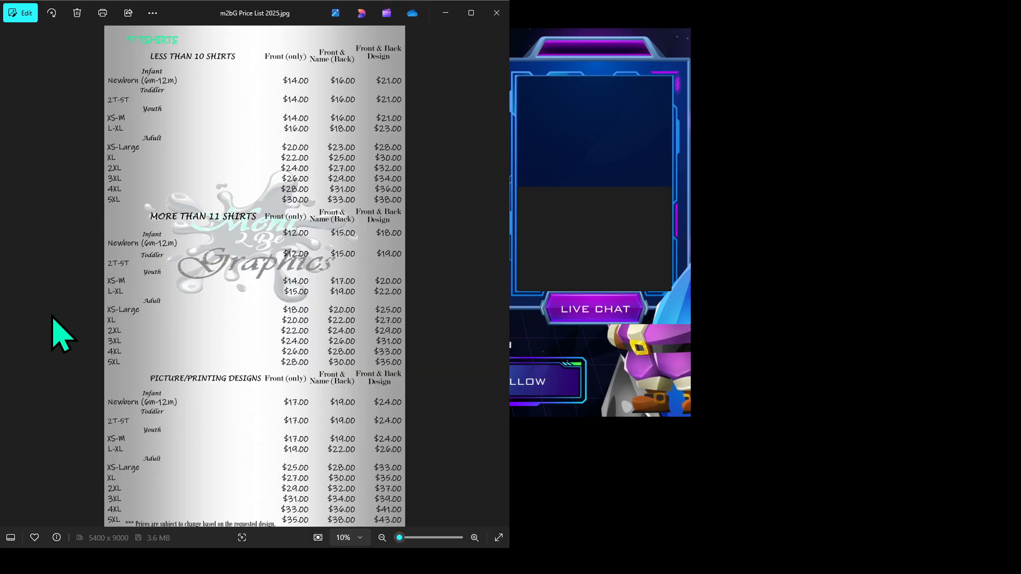
left_click_drag(52, 316, 564, 317)
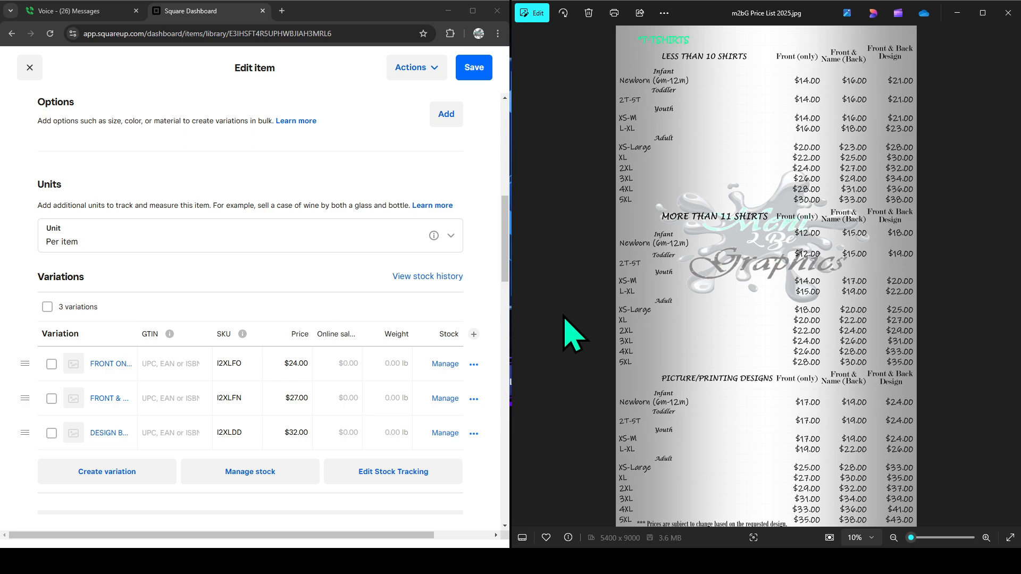
key("alt+Tab")
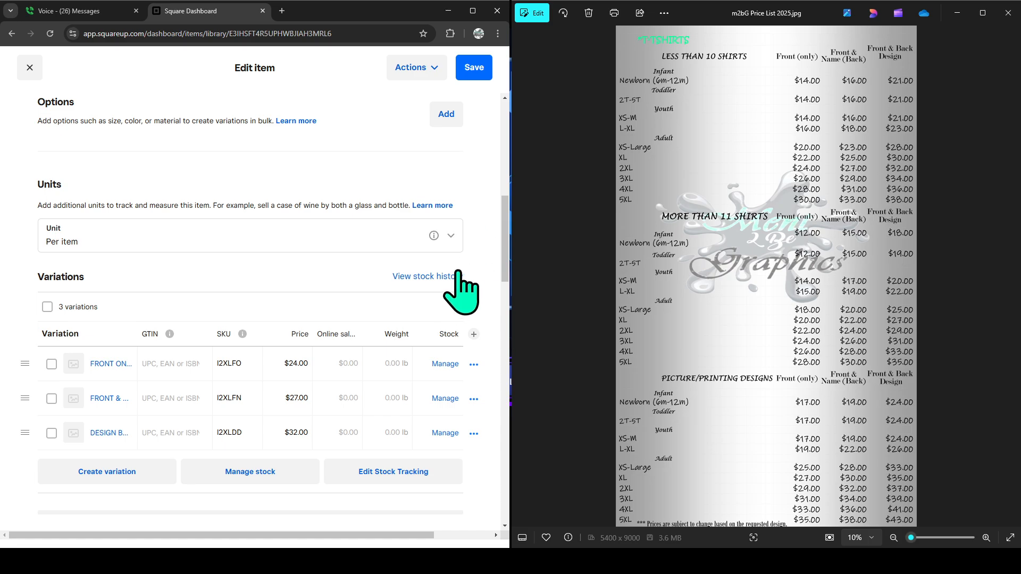
Examine the 2XL SHIRT item's location, Individual Shirts category, options and unit, down to its variations table
scroll(311, 273, "up", 4)
scroll(318, 269, "up", 2)
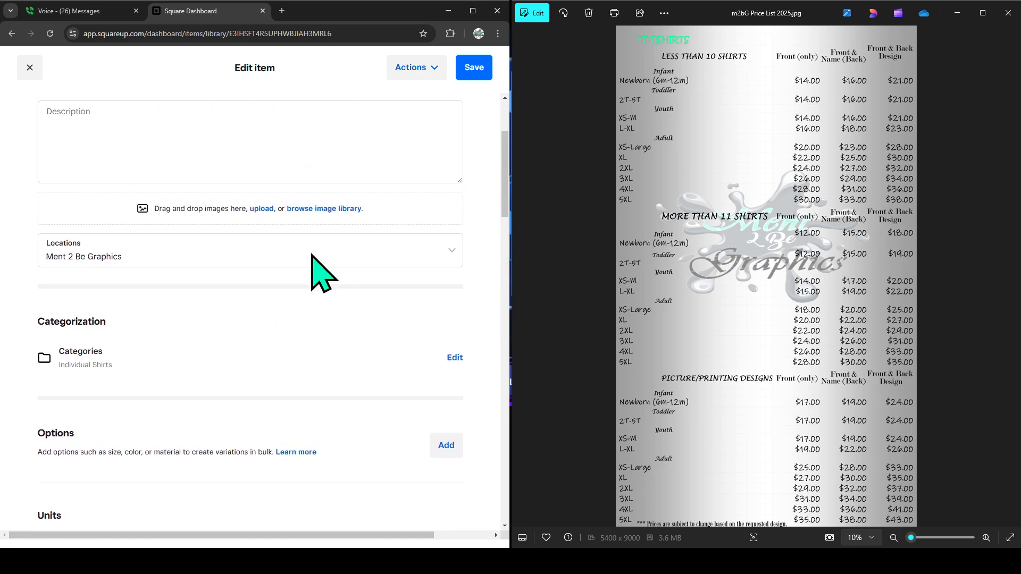
scroll(315, 260, "down", 8)
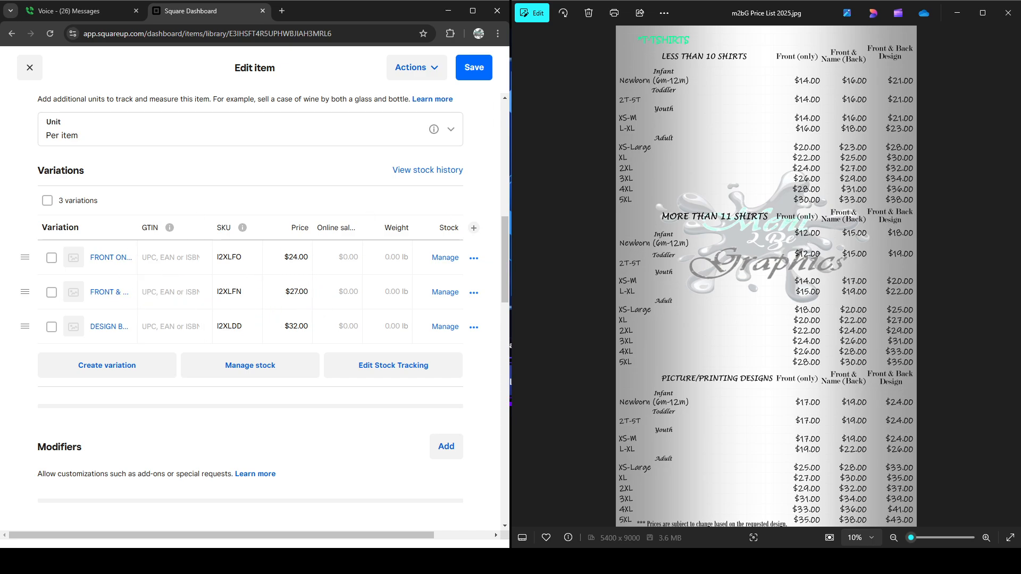
scroll(250, 292, "up", 5)
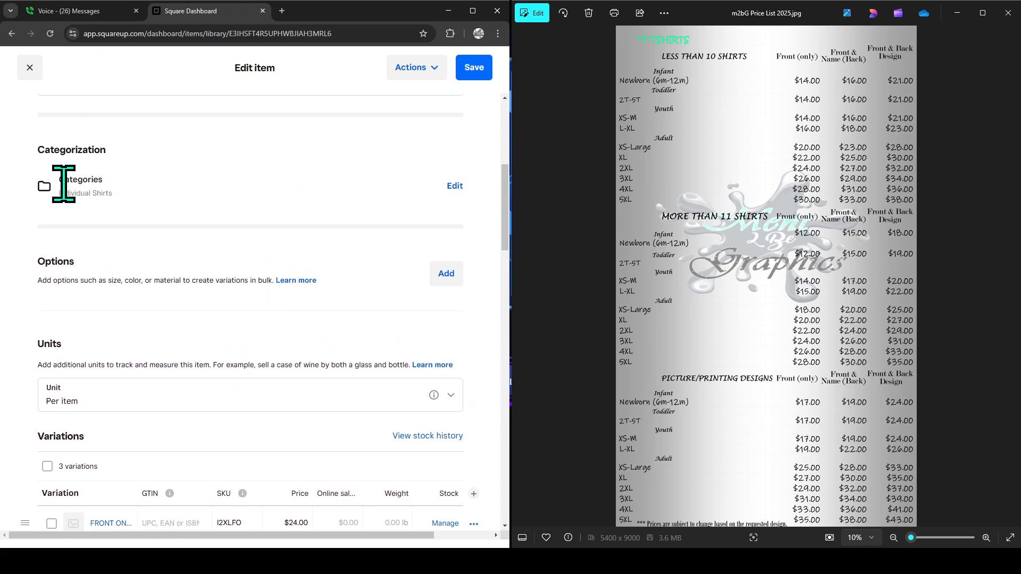
left_click_drag(121, 198, 26, 202)
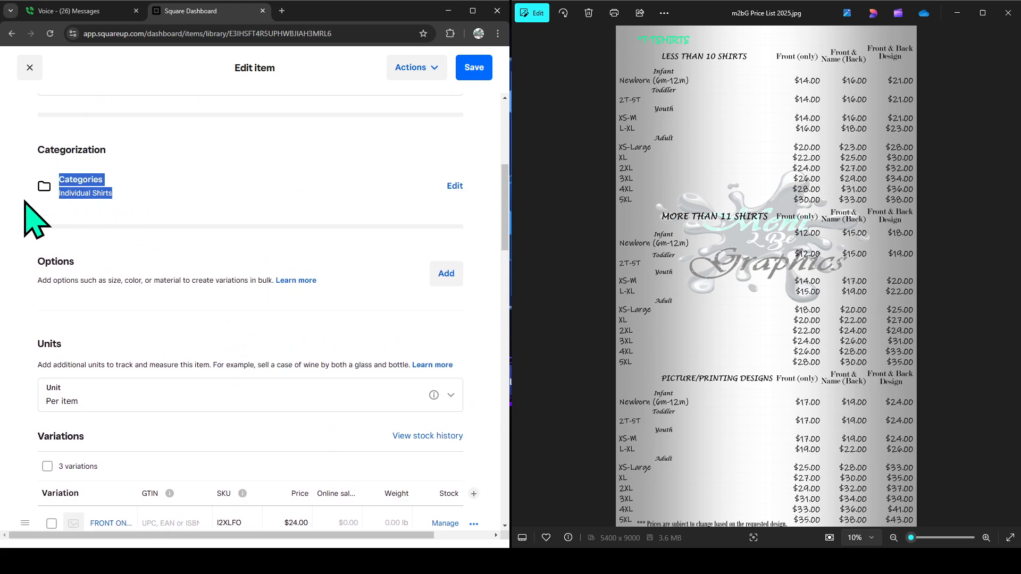
left_click(91, 251)
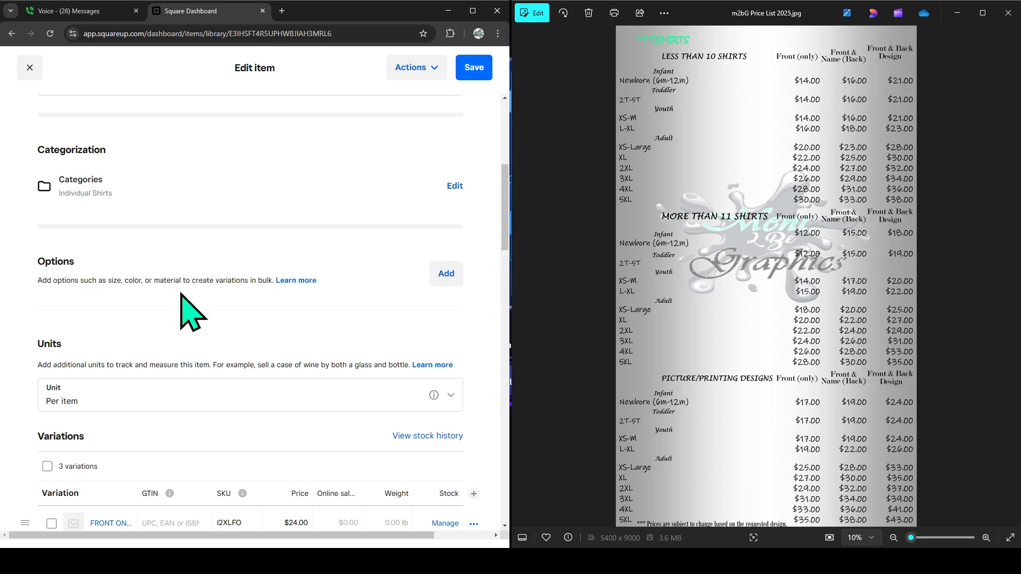
scroll(186, 298, "down", 4)
scroll(185, 287, "down", 2)
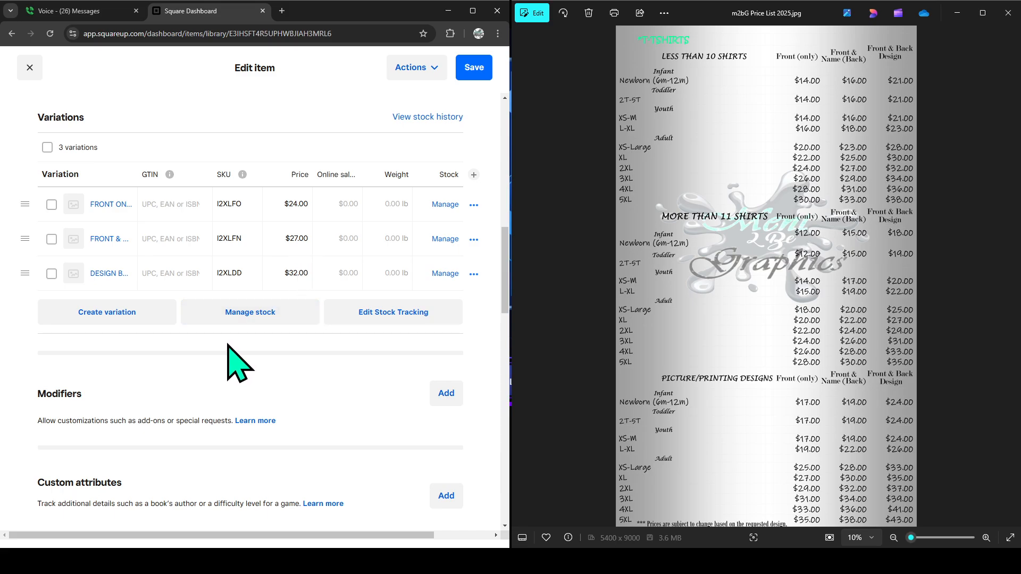
Start a new variation for the 2XL SHIRT item and name it L/S FRONT ONLY
left_click(101, 311)
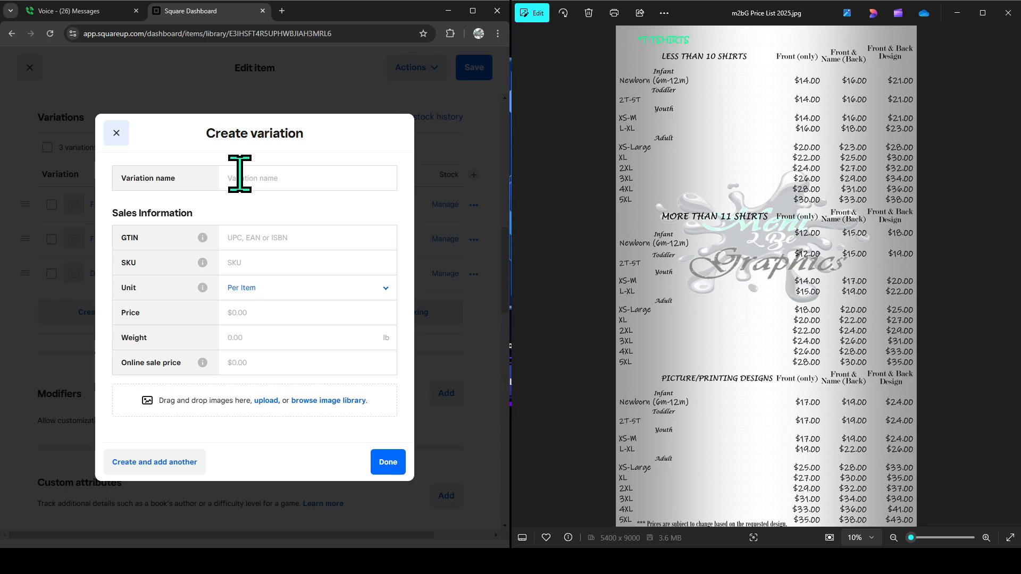
left_click(234, 178)
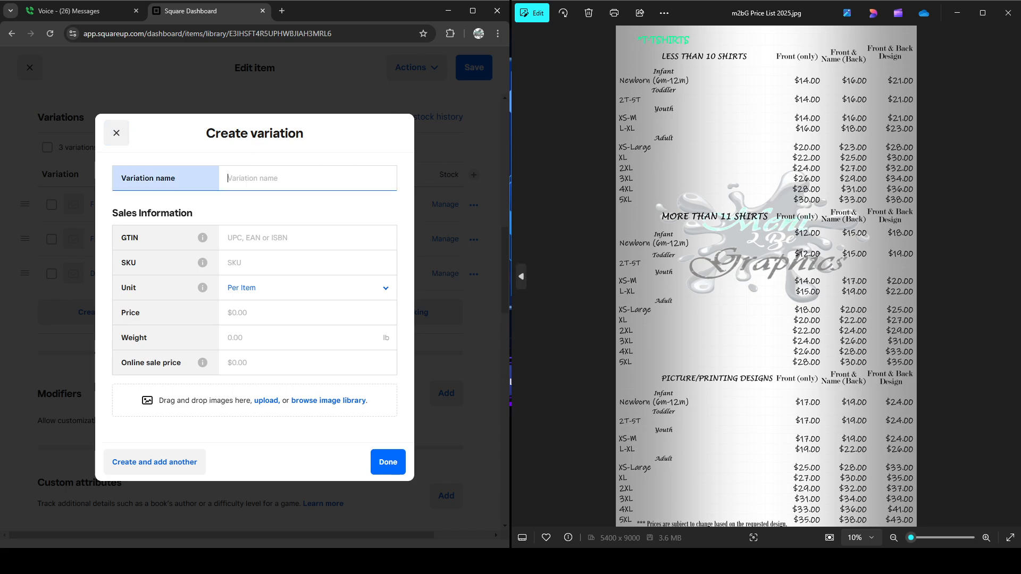
type("1")
key("BackSpace")
type("L/S FRONT ONL")
type("Y")
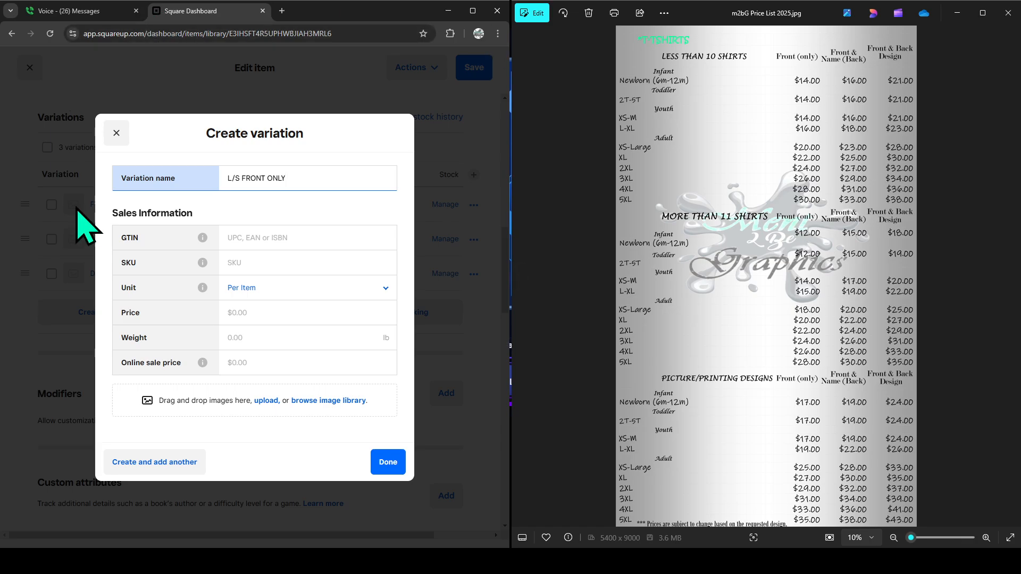
Give the L/S FRONT ONLY variation the SKU LSFO and a price of $25.00, and add it to the item
left_click(253, 241)
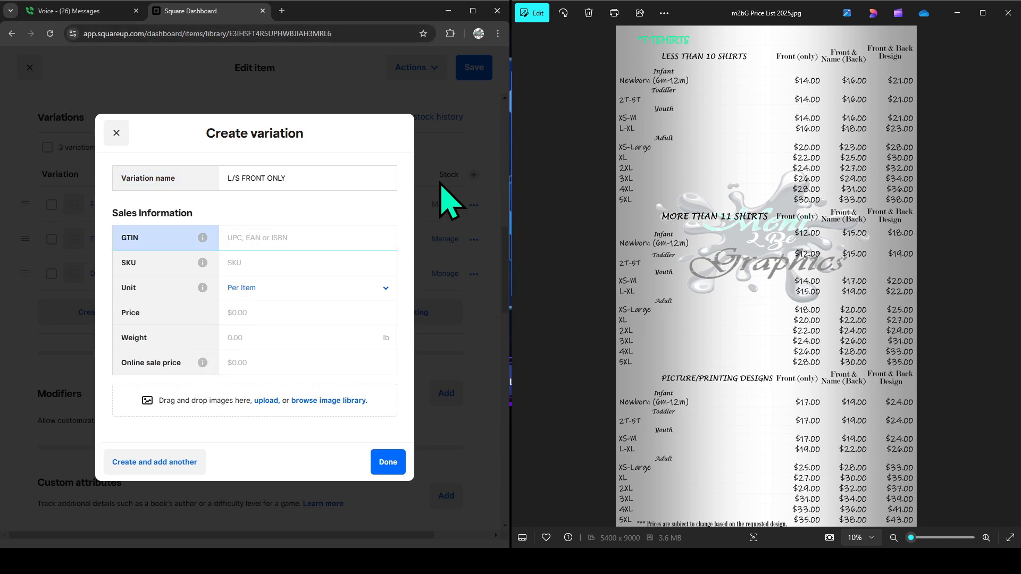
left_click(310, 265)
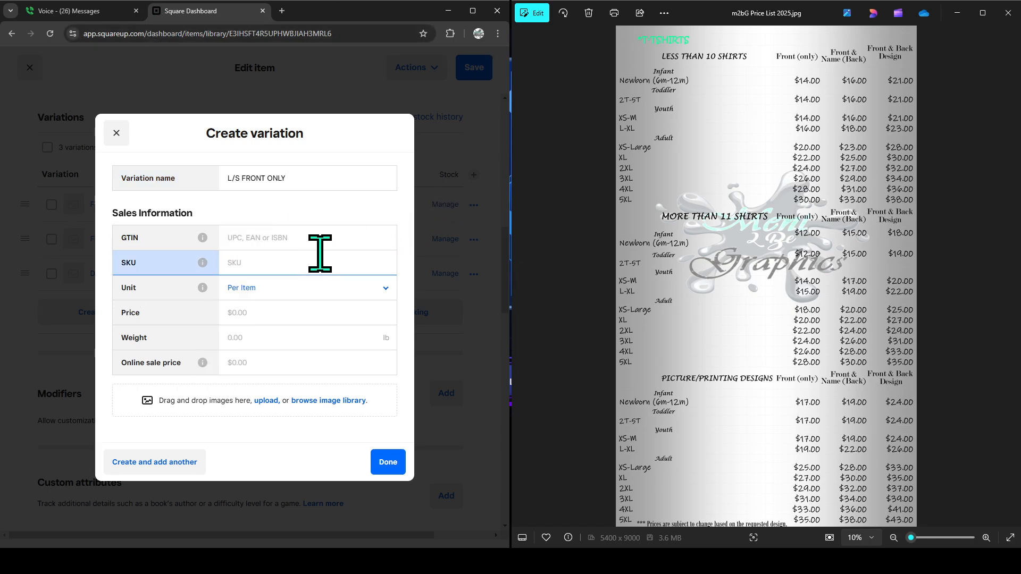
type("LSFR")
left_click(325, 319)
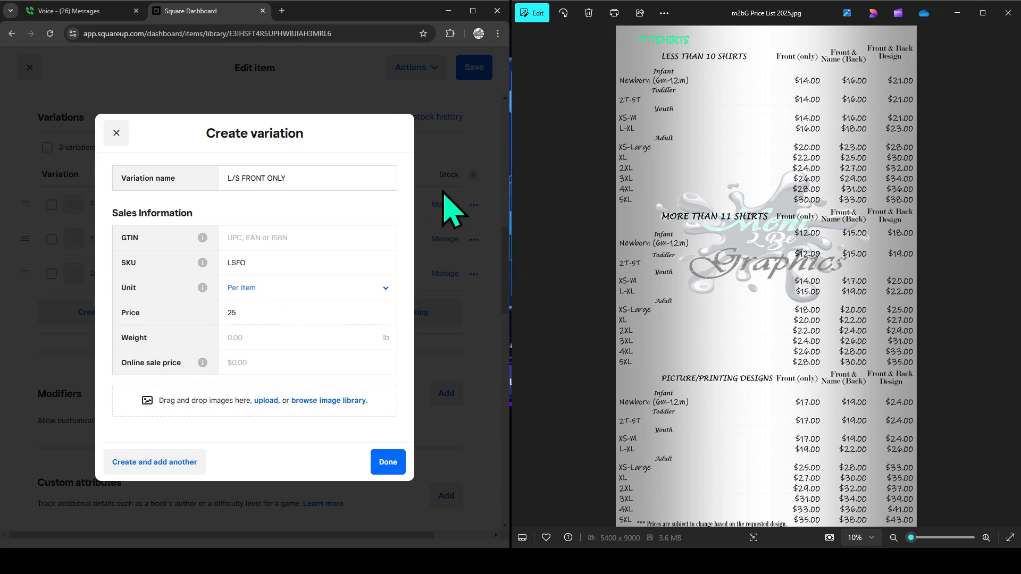
left_click(262, 431)
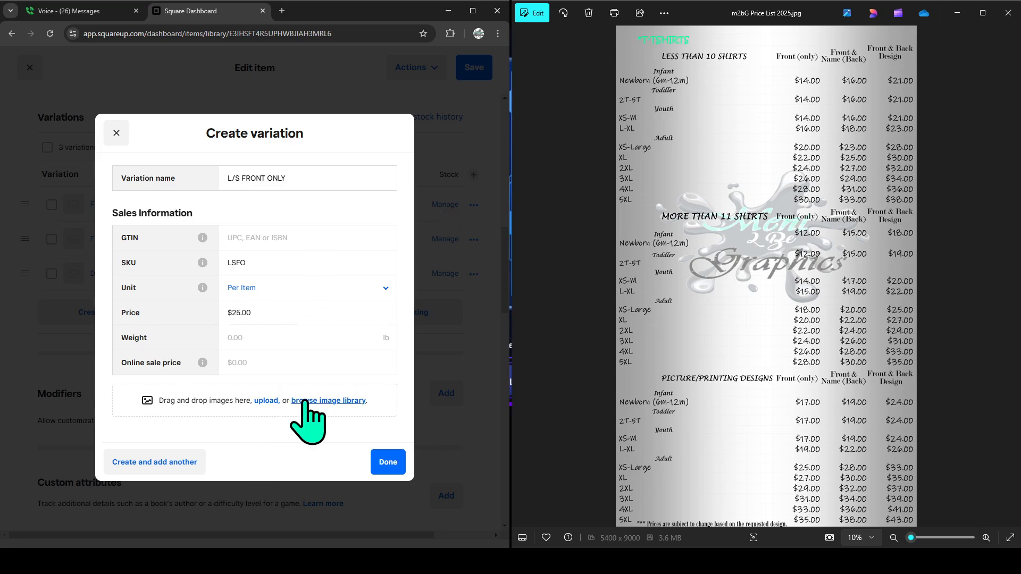
left_click(393, 463)
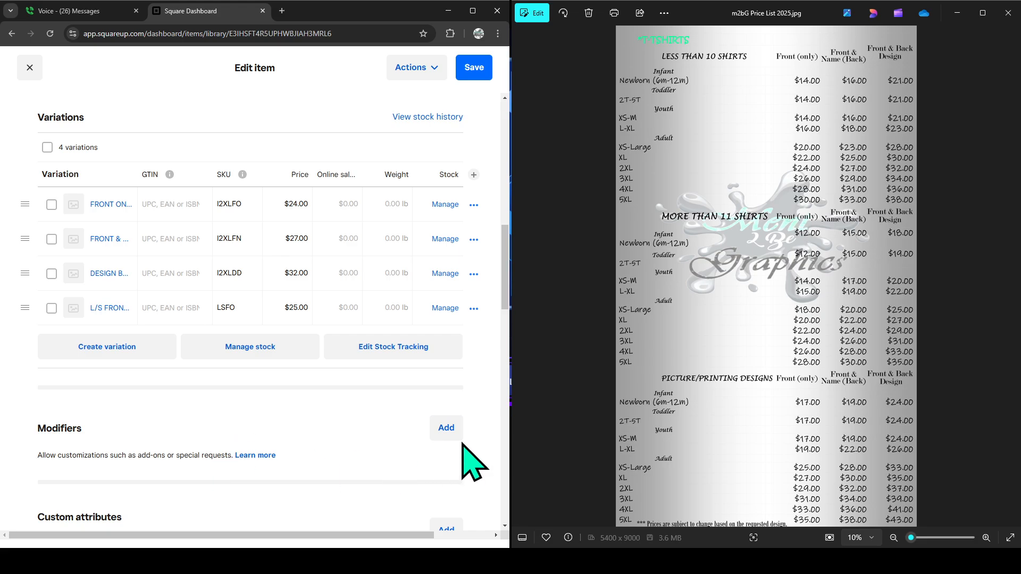
Look at the dialog for adding modifiers, close it, and review the item's checkout, sales channel and ordering settings
left_click(449, 429)
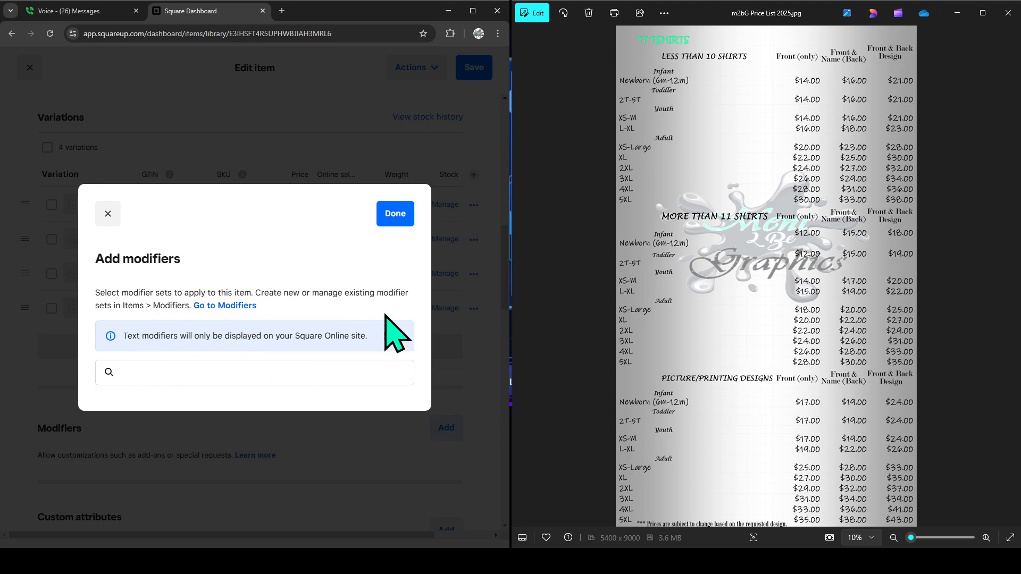
left_click(107, 213)
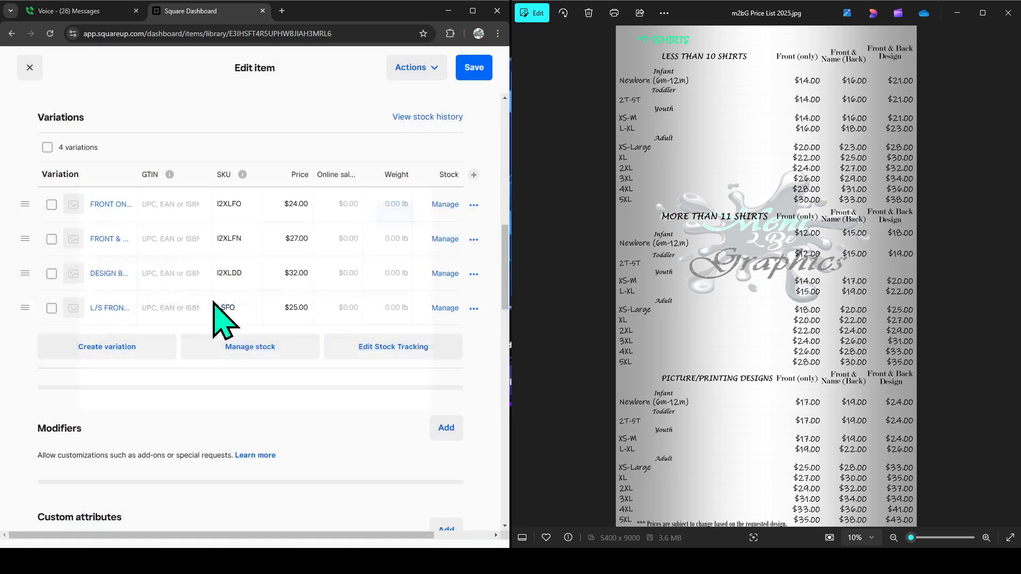
scroll(253, 417, "down", 8)
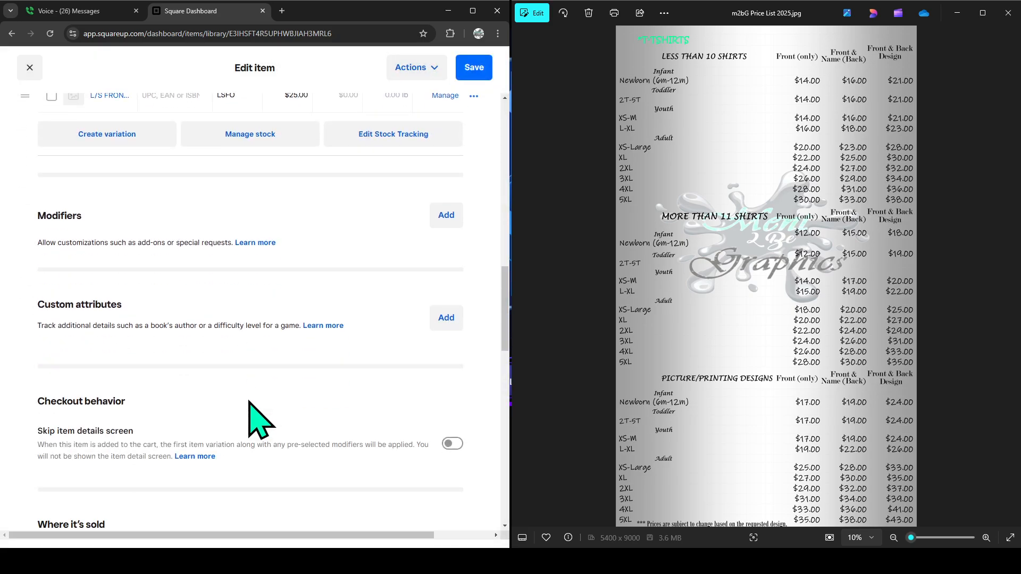
scroll(252, 417, "down", 2)
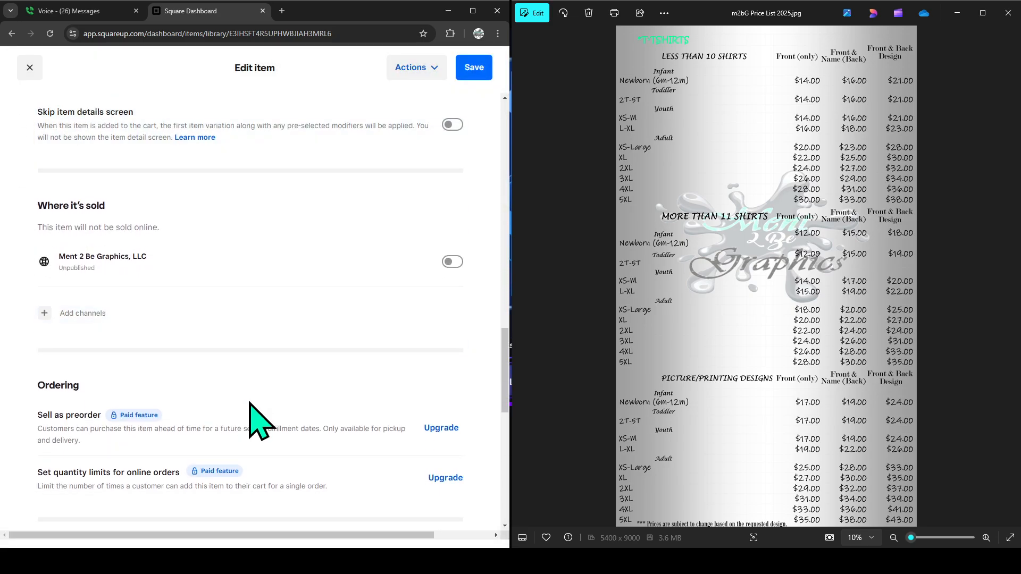
scroll(250, 404, "up", 12)
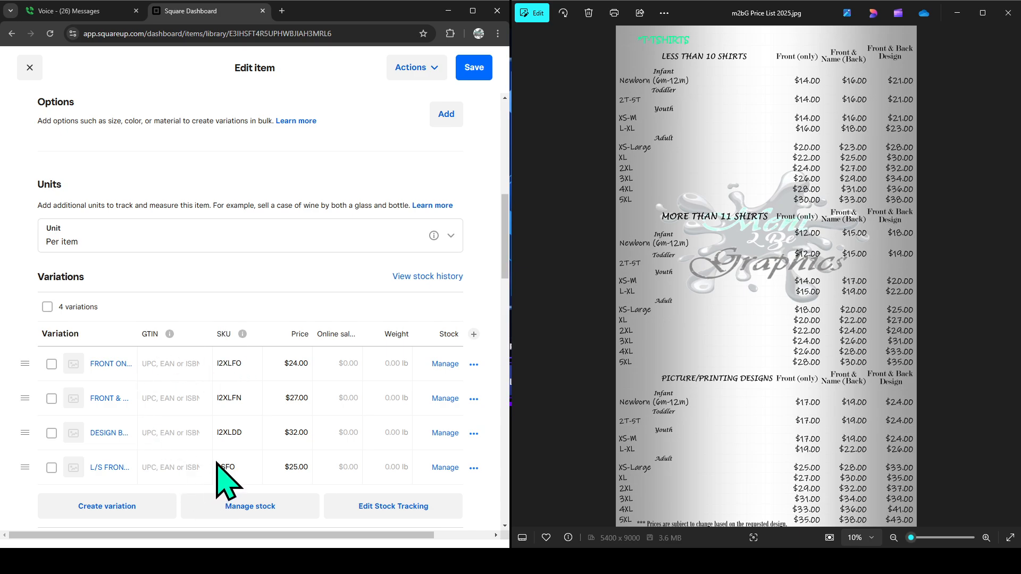
Start another variation for the item and name it L/S FRONT & NAME
scroll(221, 467, "down", 1)
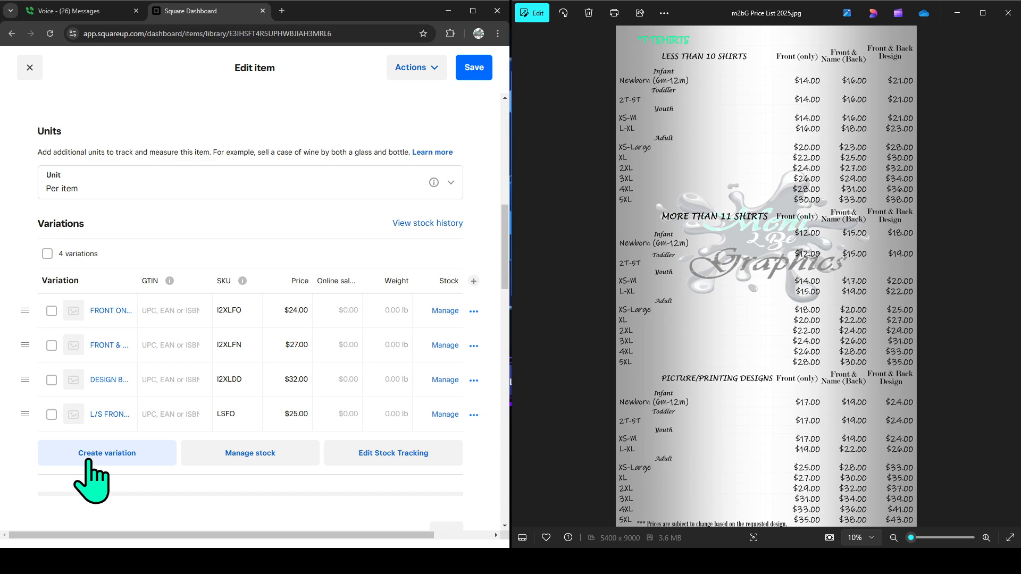
left_click(89, 462)
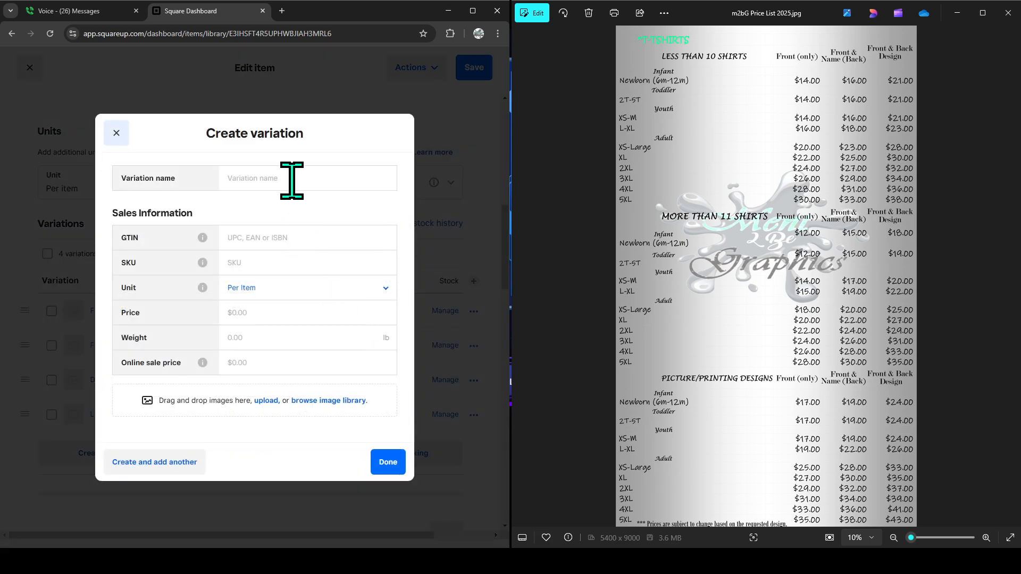
left_click(292, 180)
type("L/S FRONT &")
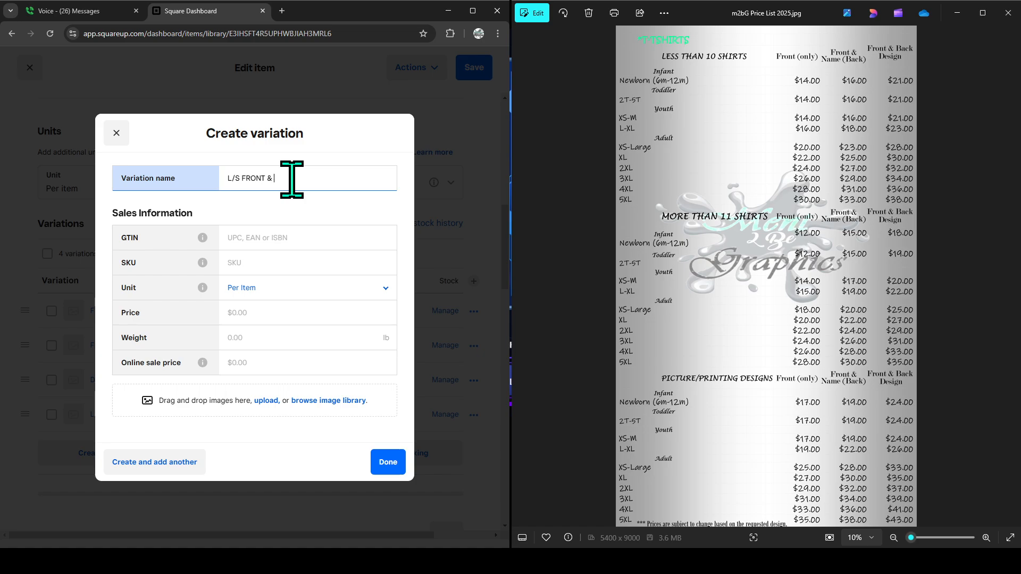
type("NAME")
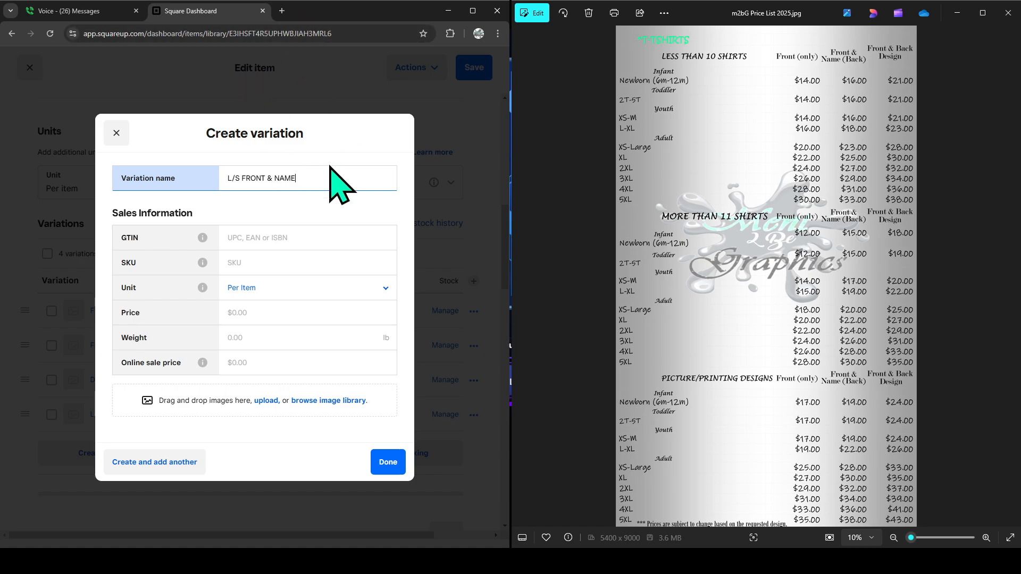
Add the L/S FRONT & NAME variation with SKU LSFN at $32, and set the L/S FRONT ONLY variation's price to $29
left_click(271, 262)
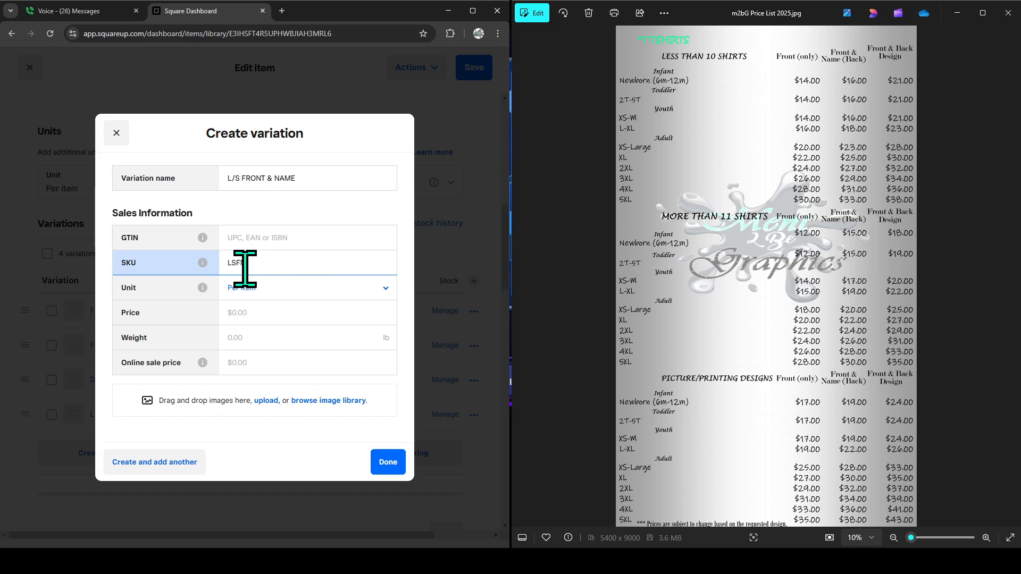
left_click(268, 313)
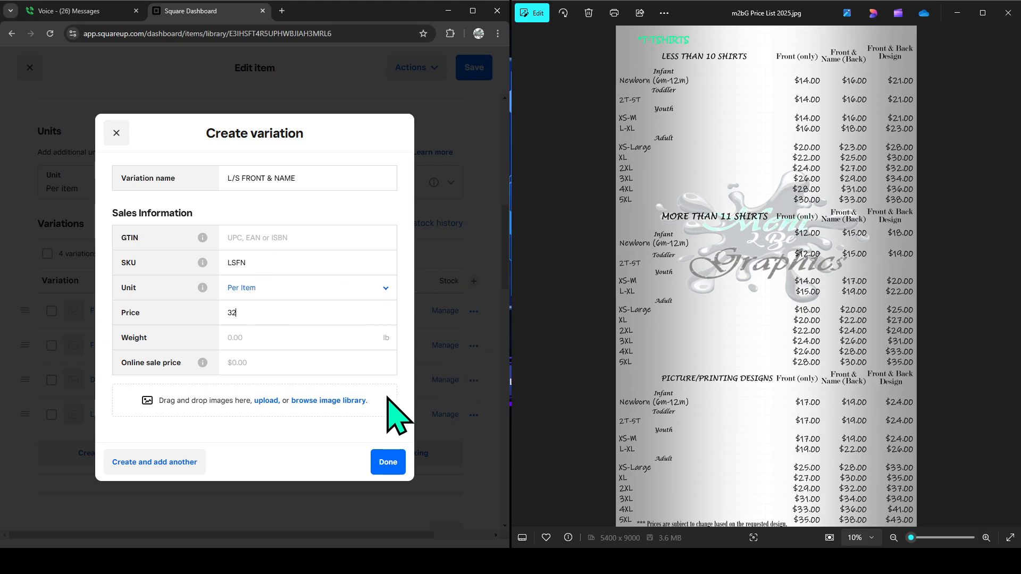
left_click(395, 461)
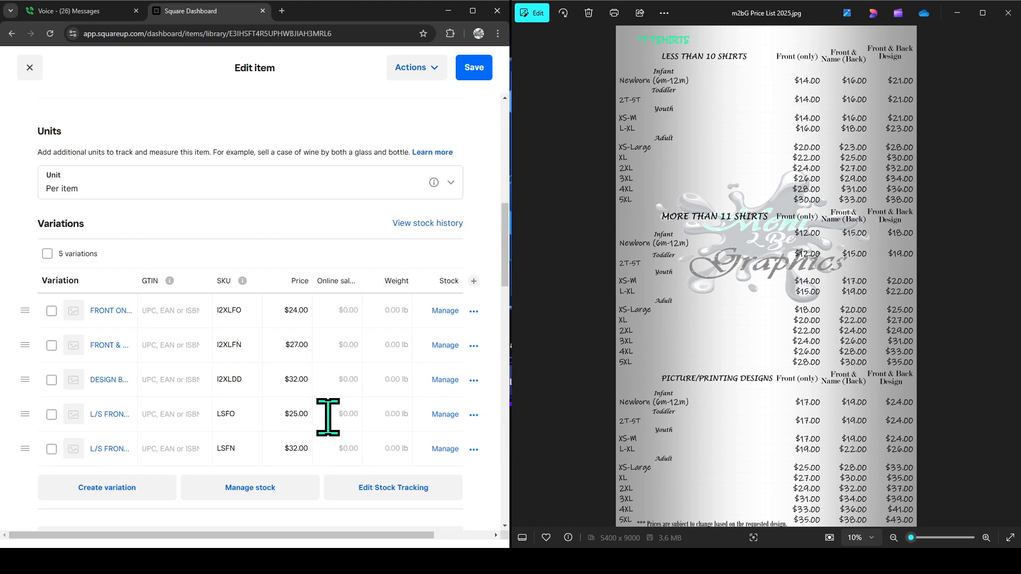
left_click(293, 415)
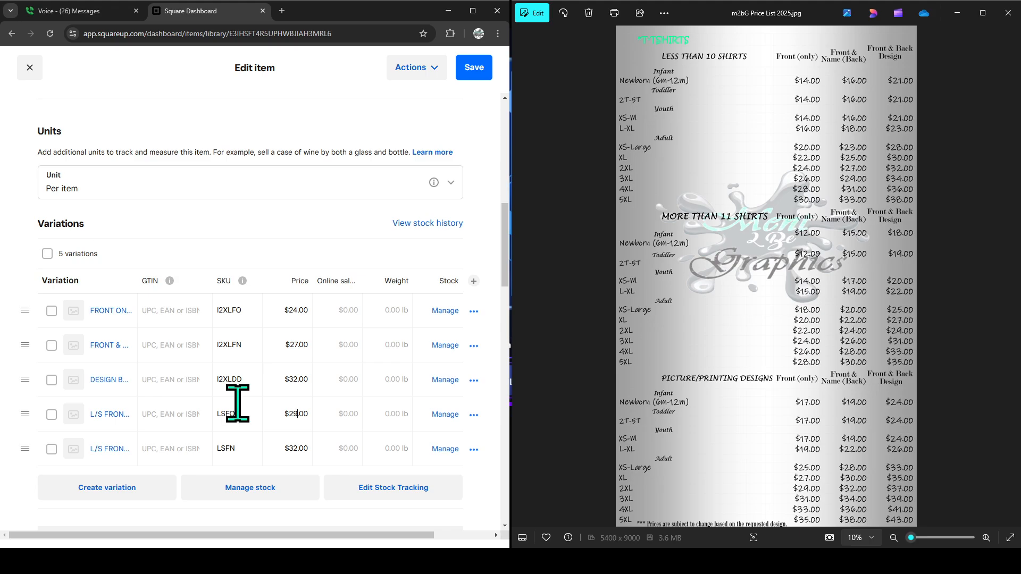
scroll(237, 420, "down", 1)
left_click(121, 444)
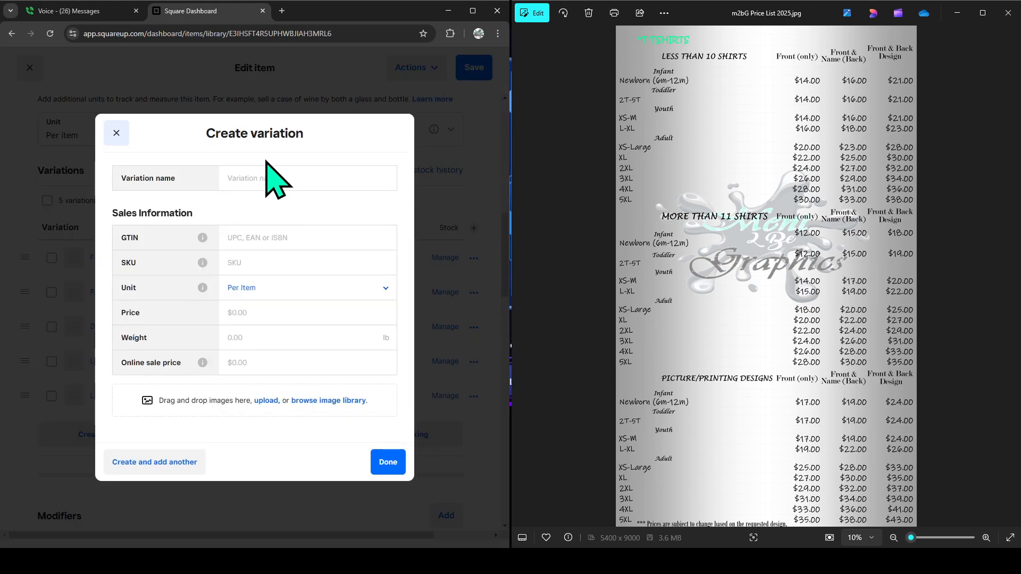
left_click(270, 171)
type("L/S DESIGN ON BOTH")
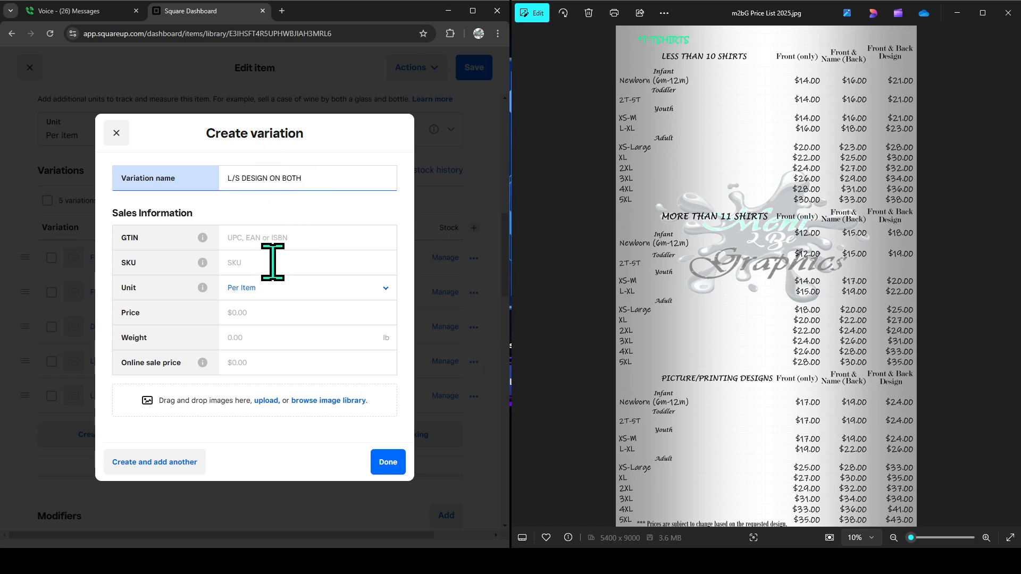
left_click(269, 241)
left_click(263, 265)
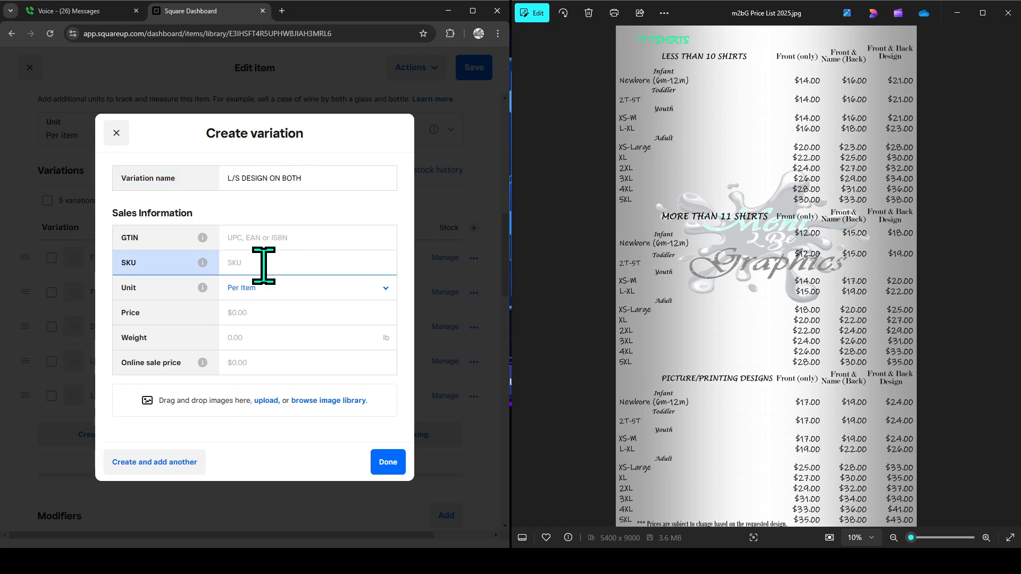
type("LSDB")
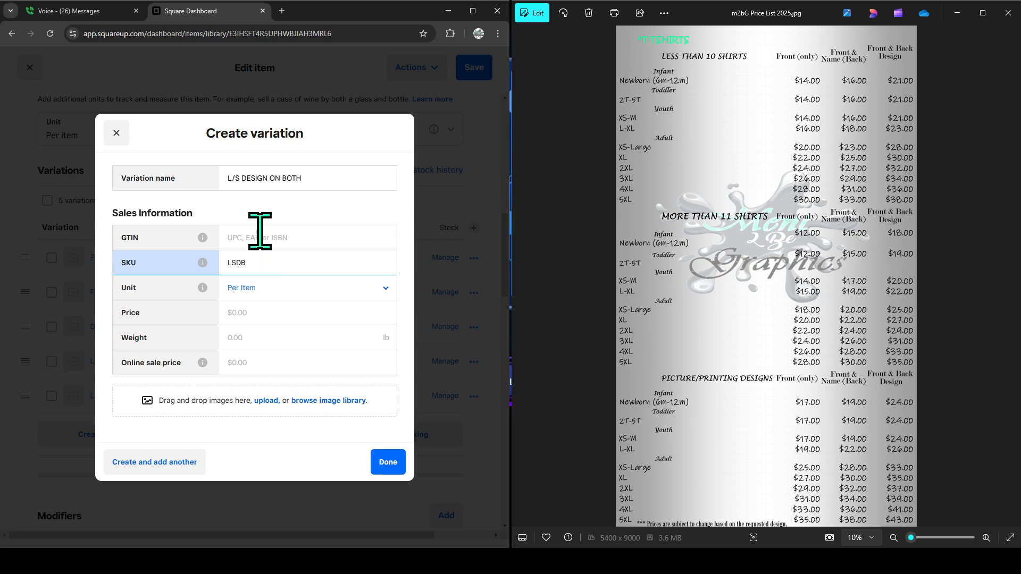
left_click(276, 315)
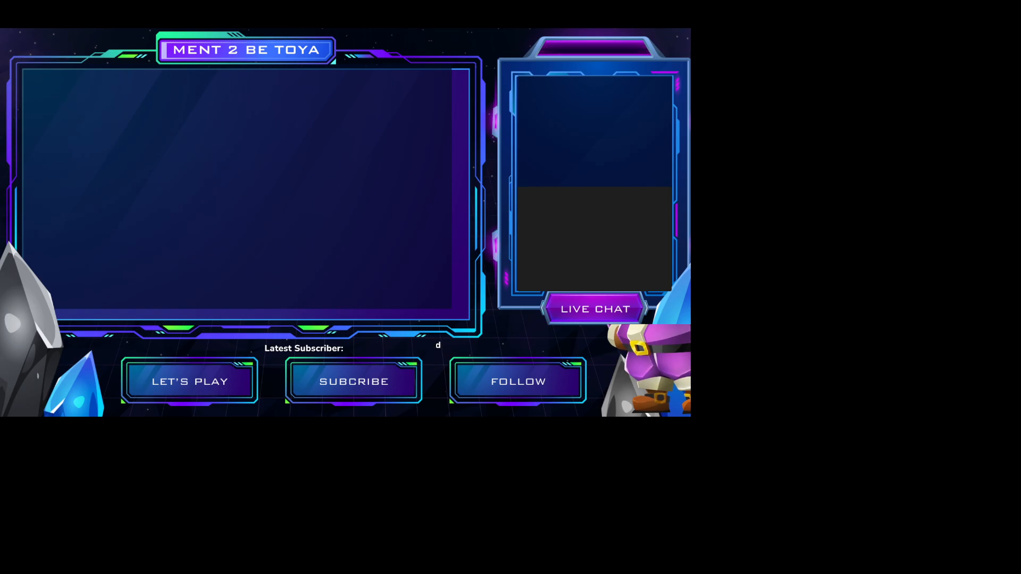
type("3")
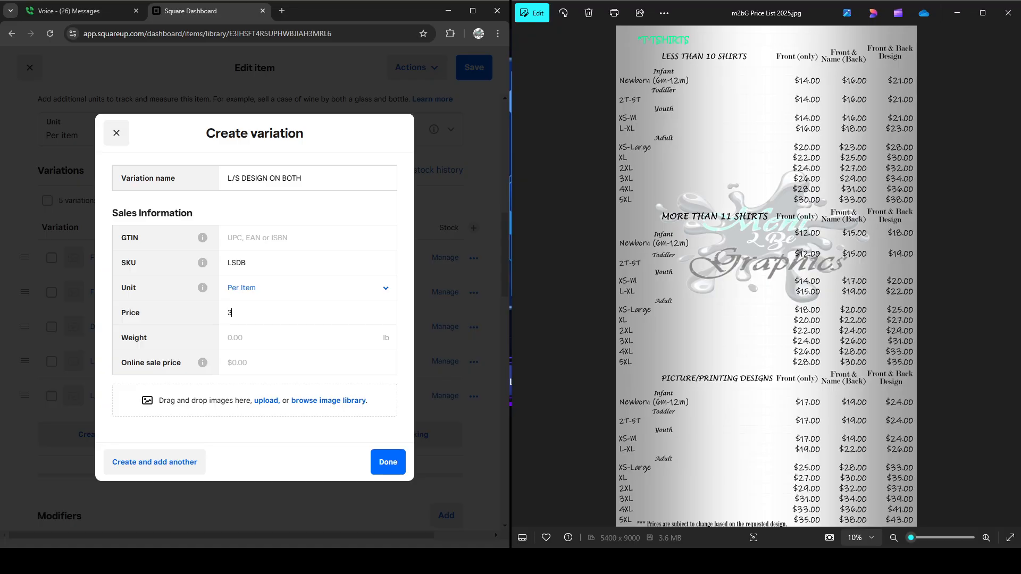
type("7")
left_click(459, 325)
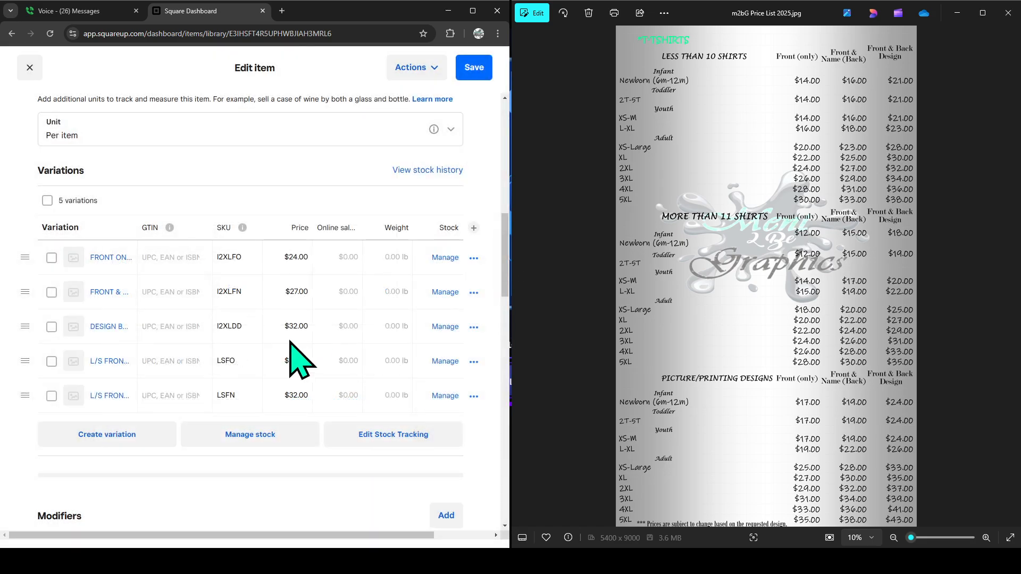
Minimize the price list image and maximize the browser window showing the item's variations
scroll(392, 351, "down", 3)
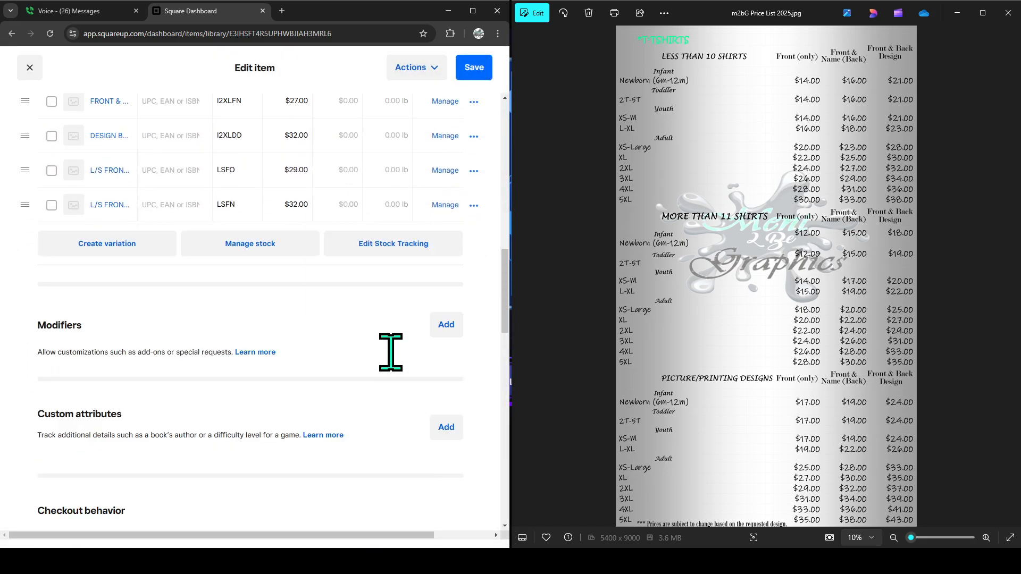
scroll(392, 356, "up", 3)
scroll(302, 400, "up", 1)
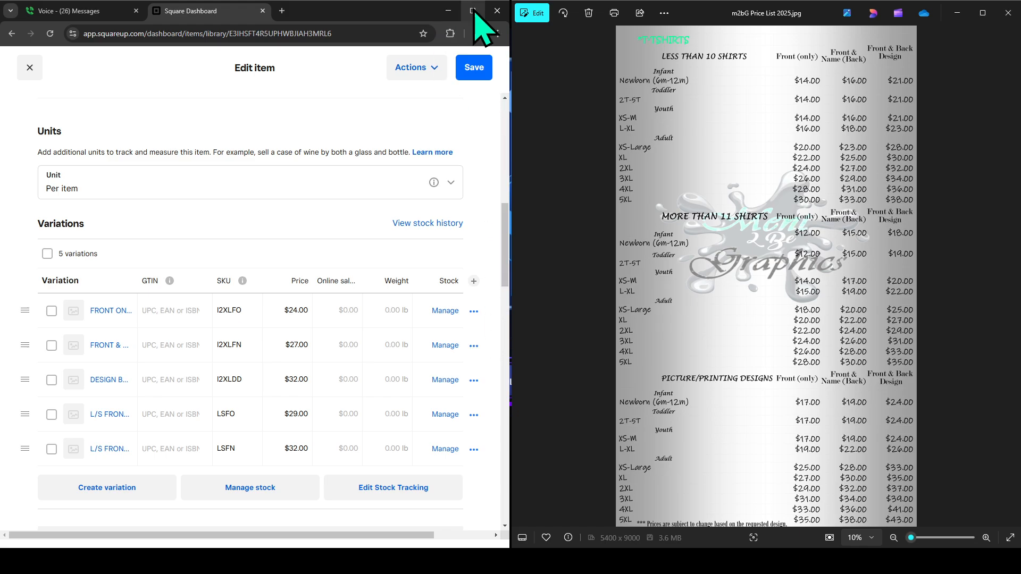
left_click(957, 13)
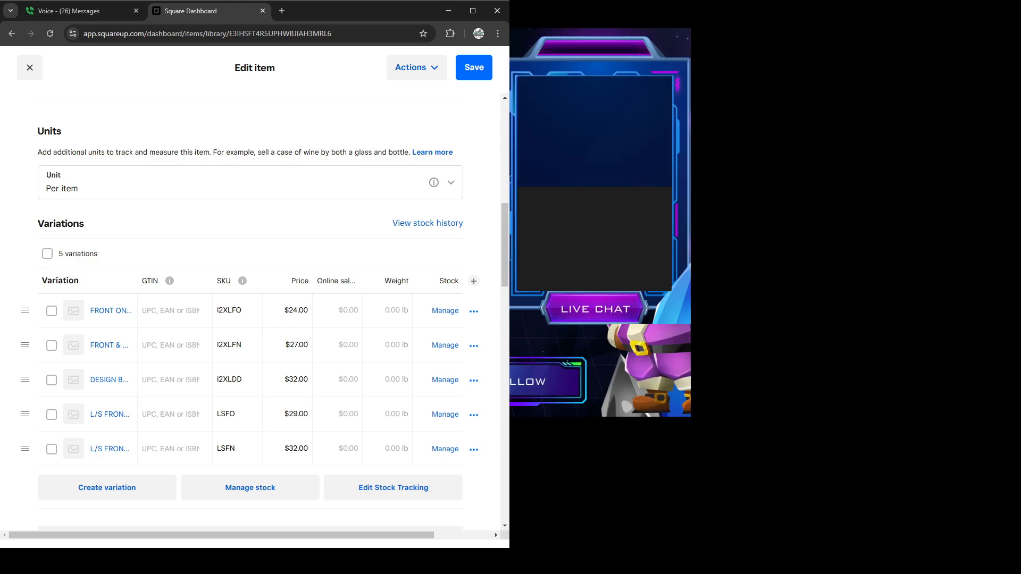
left_click(472, 11)
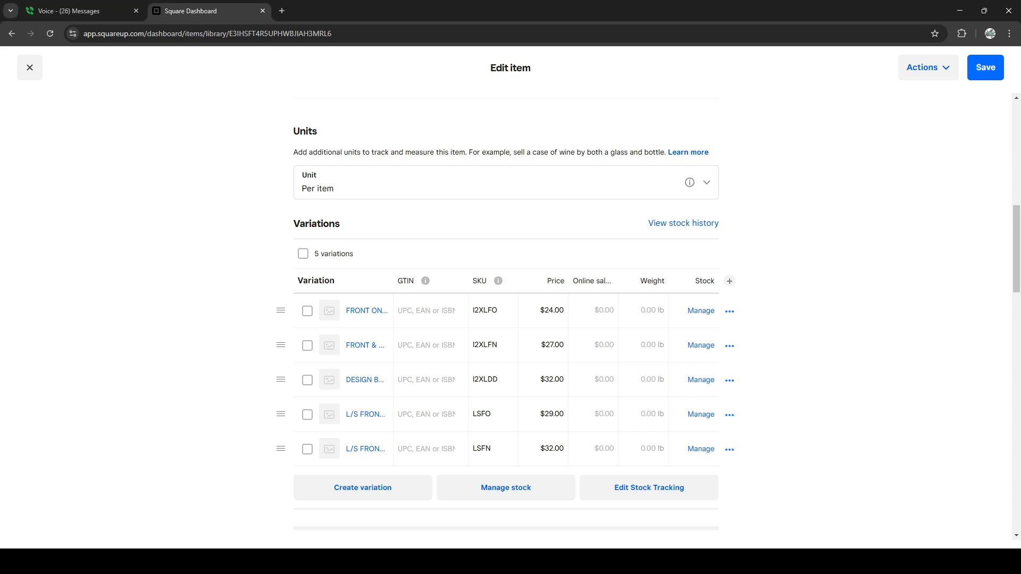
Start a new variation for the item named L/S DOUBLE DESIGN with the SKU LSDD
scroll(722, 396, "down", 1)
scroll(724, 409, "down", 3)
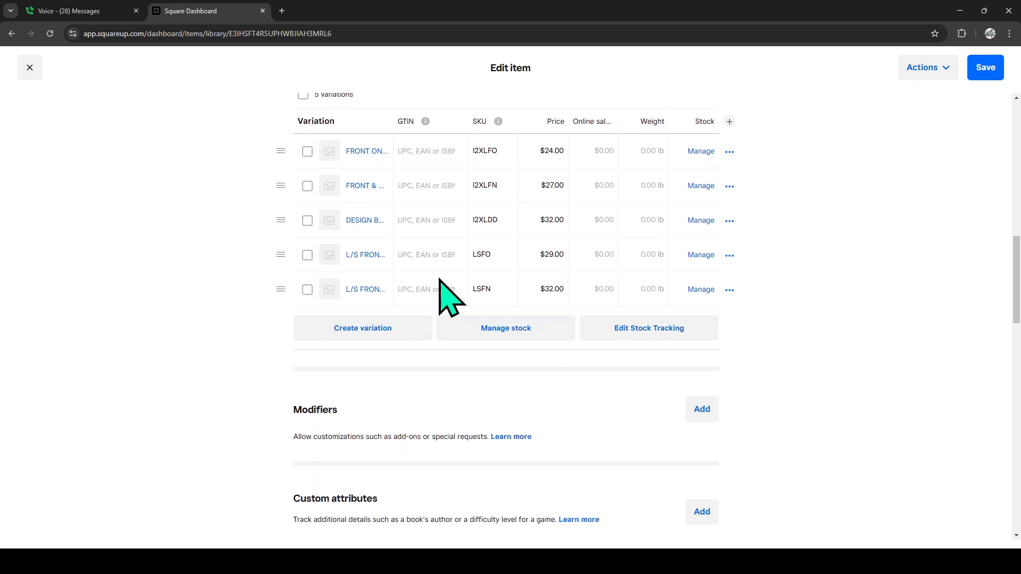
left_click(398, 327)
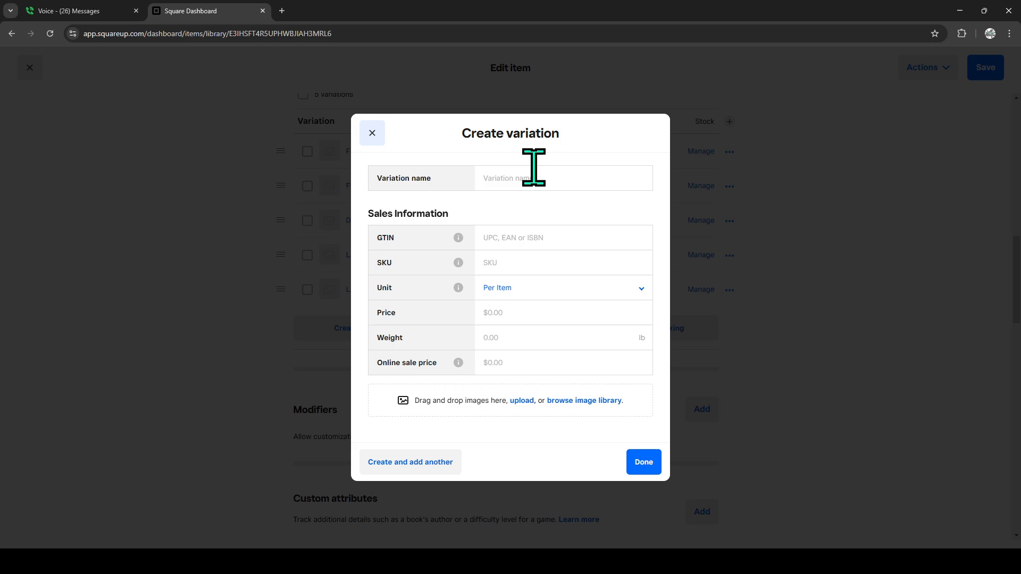
left_click(534, 169)
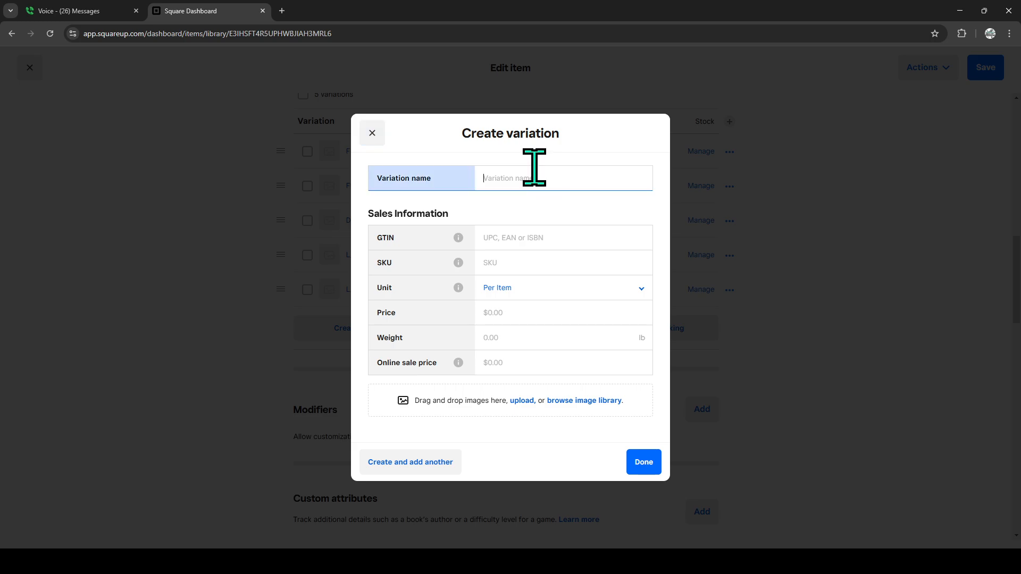
type("L/S DOUBLE DESIGN")
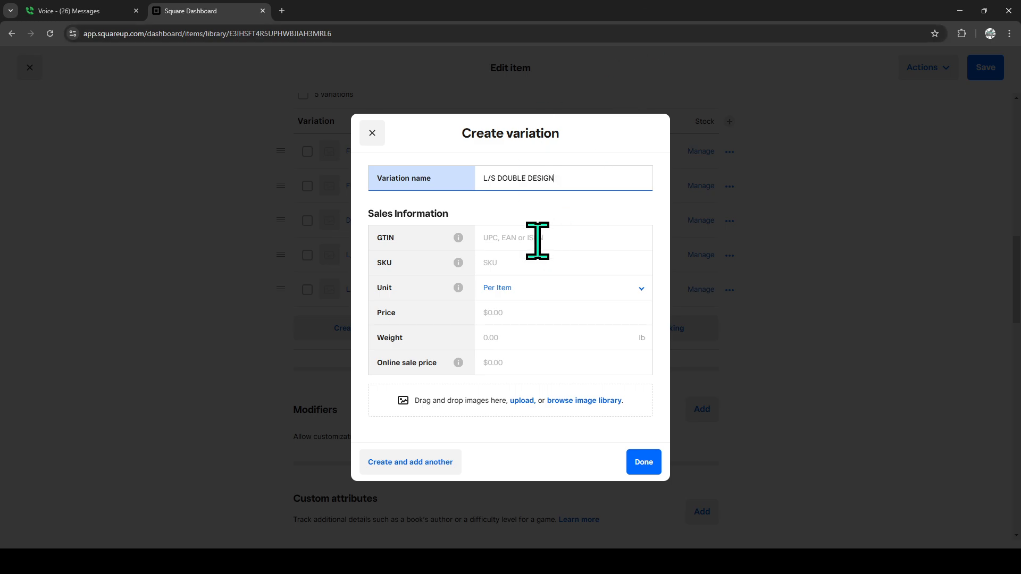
left_click(529, 262)
type("L")
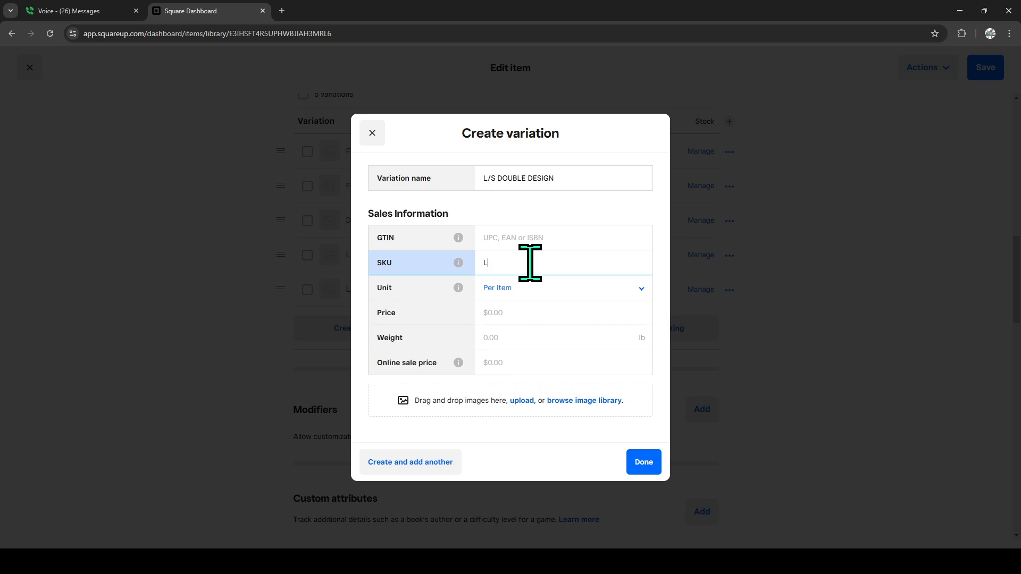
type("SDD")
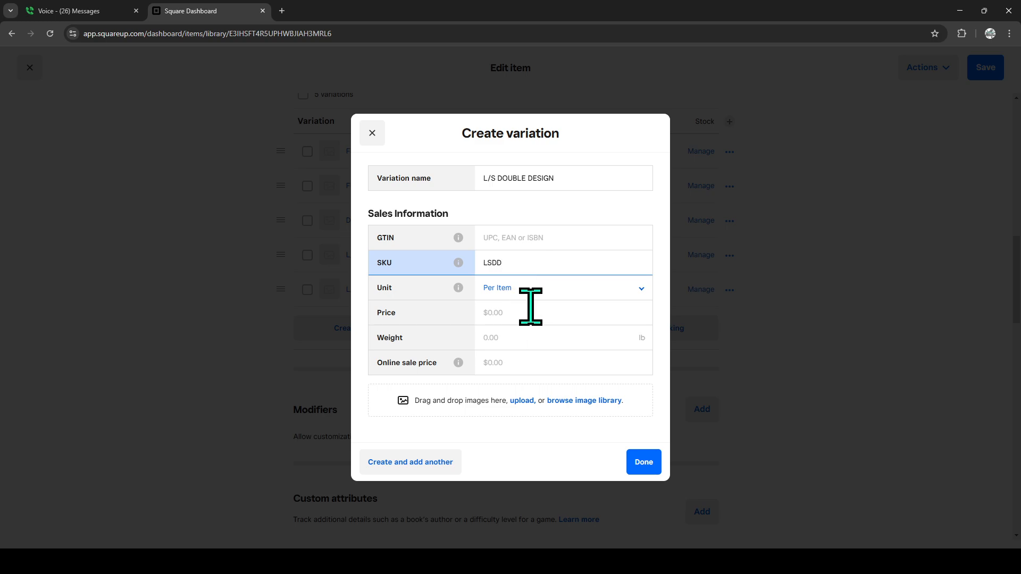
Add the L/S DOUBLE DESIGN variation at $39.00, and change its price in the variations list to $37.00
left_click(530, 306)
type("39")
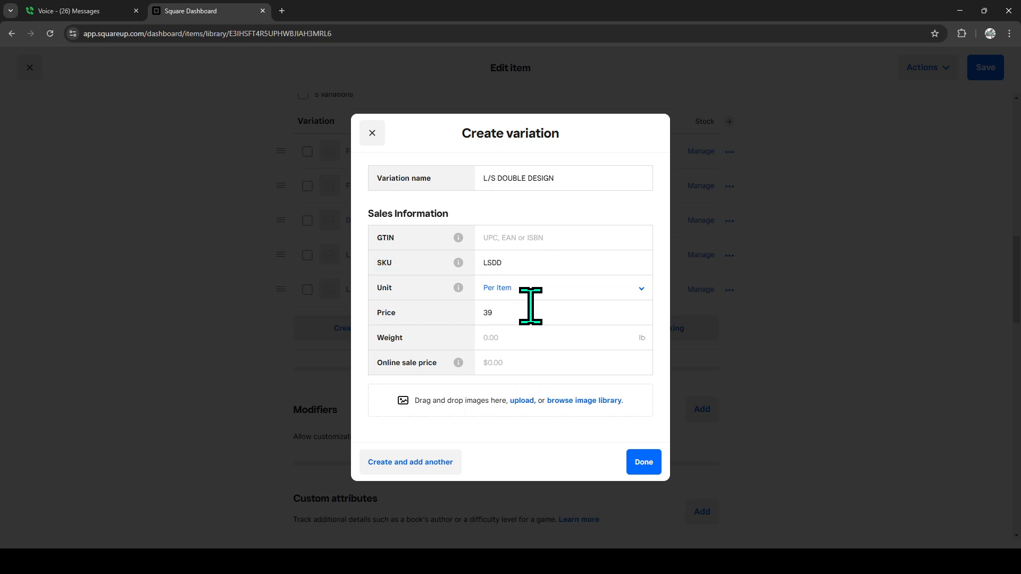
left_click(663, 314)
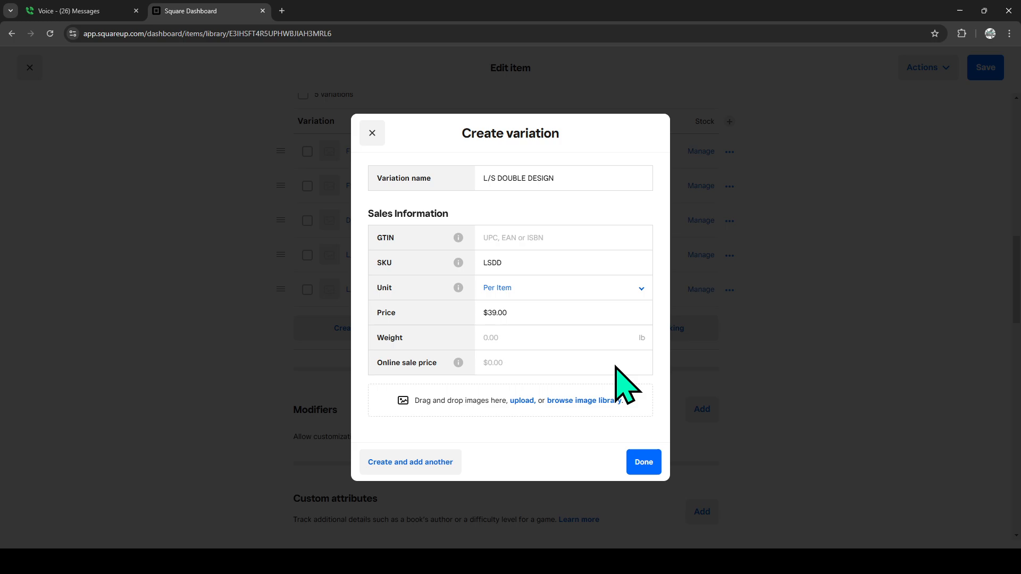
left_click(644, 462)
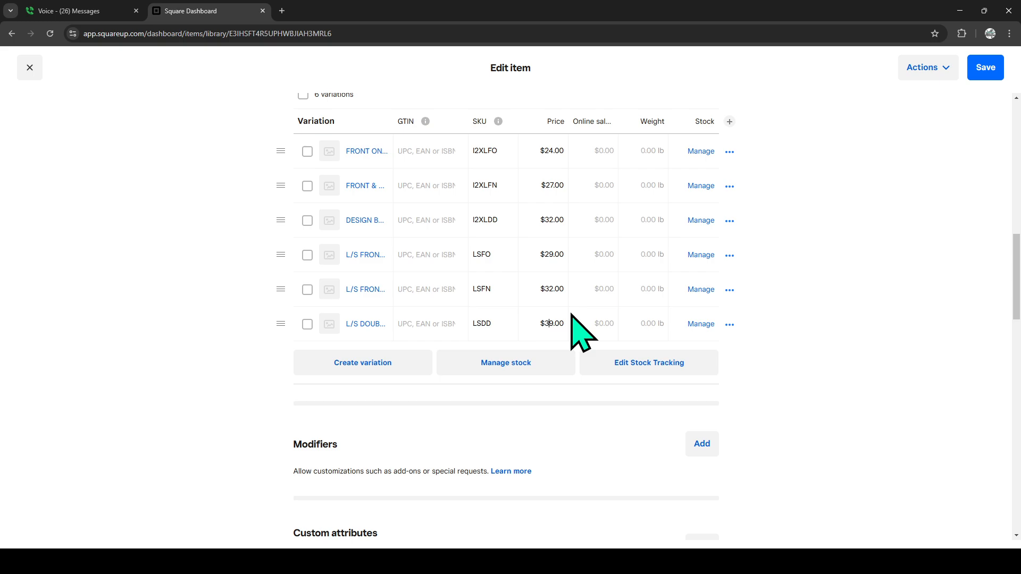
key("Delete")
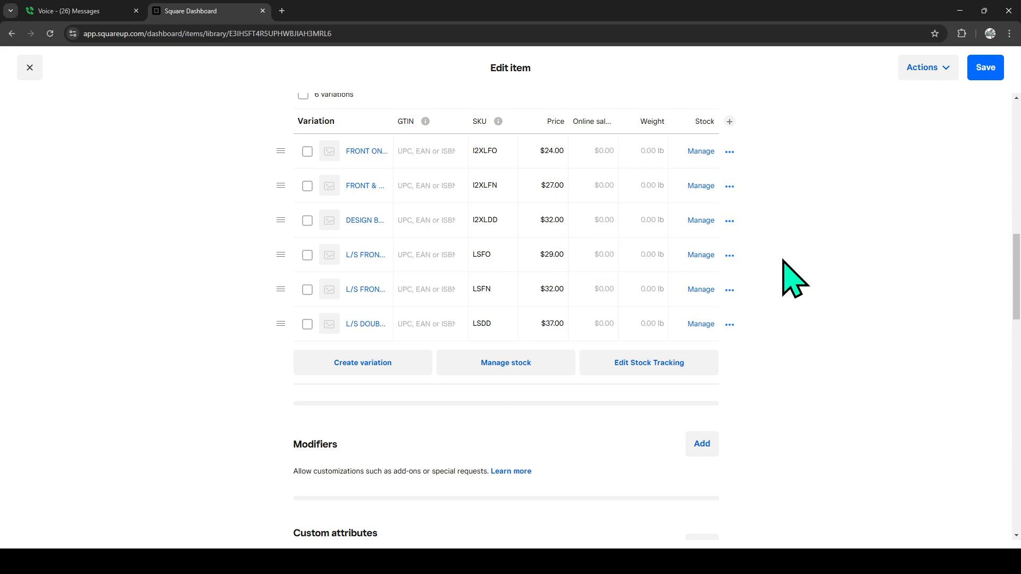
Start another variation for the item named HOODIE FRONT ONLY with the SKU 2XHFO
left_click(354, 363)
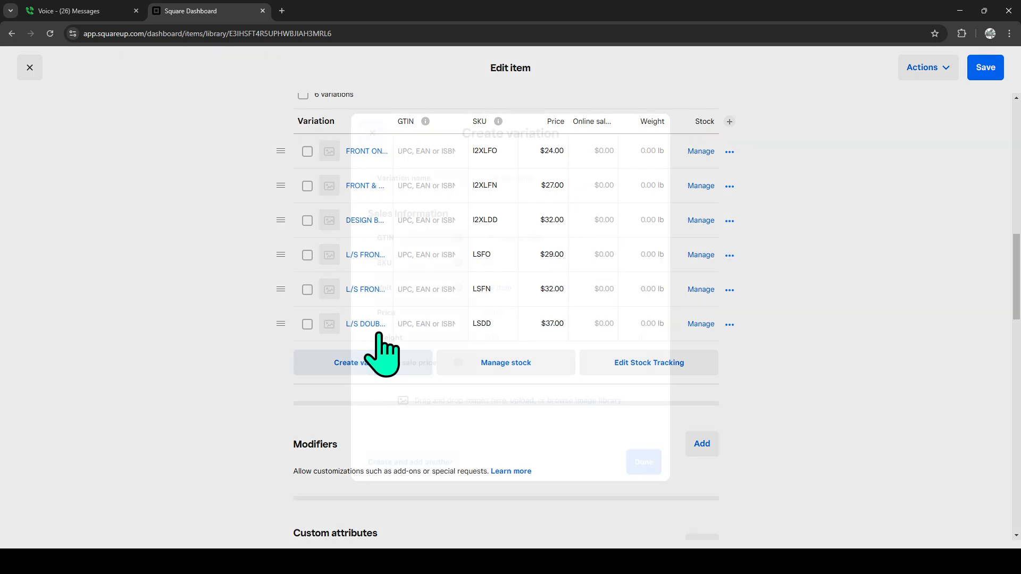
left_click(554, 171)
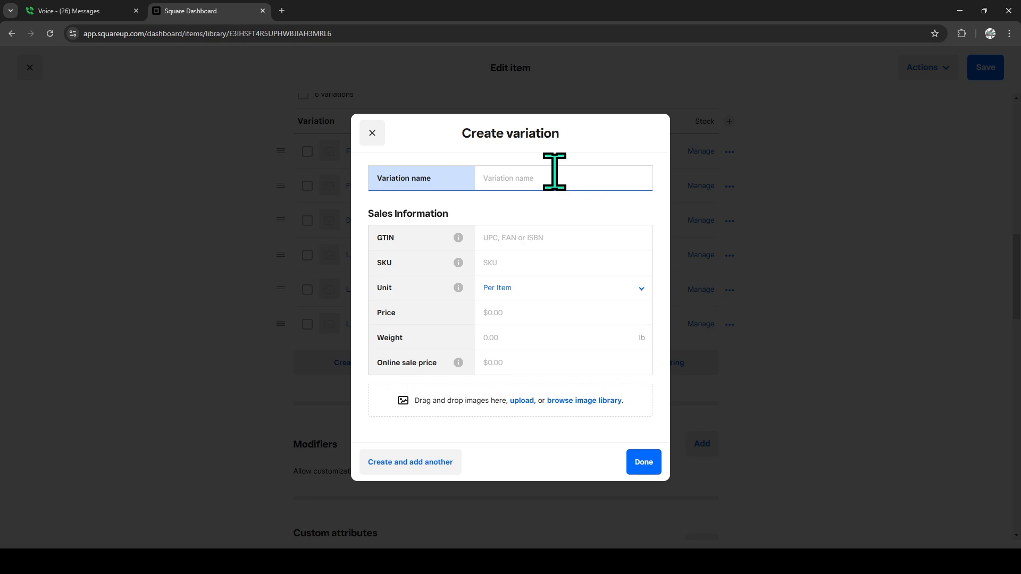
type("HOODIE FR")
type("ONT ONLY")
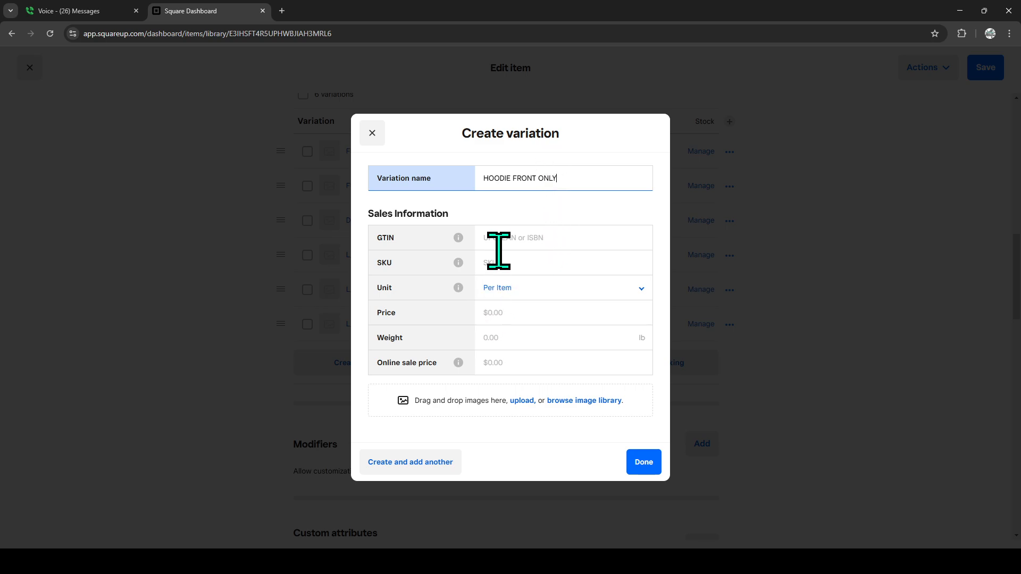
left_click(499, 258)
type("HFO")
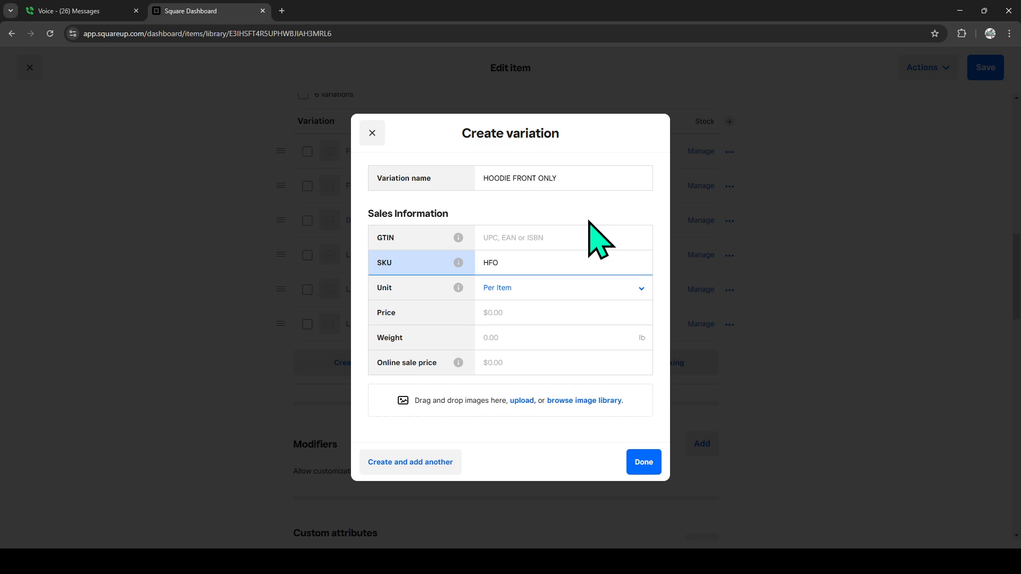
type("2X")
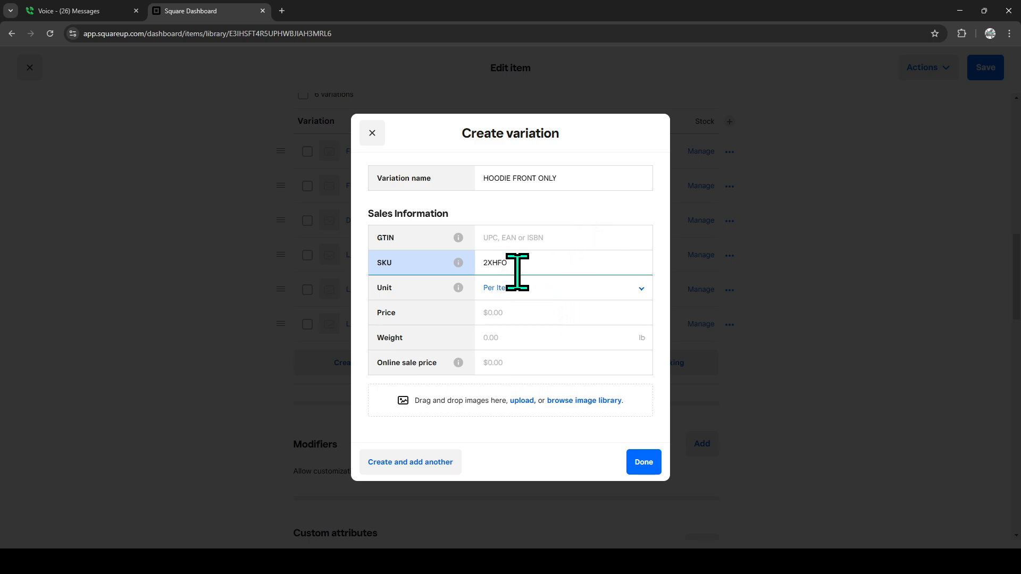
Price the HOODIE FRONT ONLY variation at $37.00 and add it to the item
left_click(520, 313)
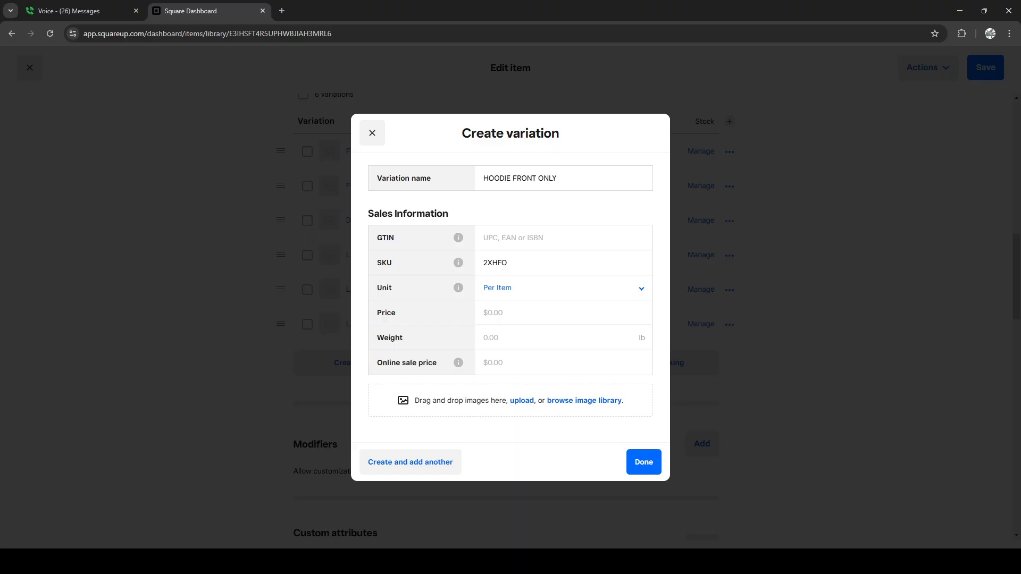
type("3")
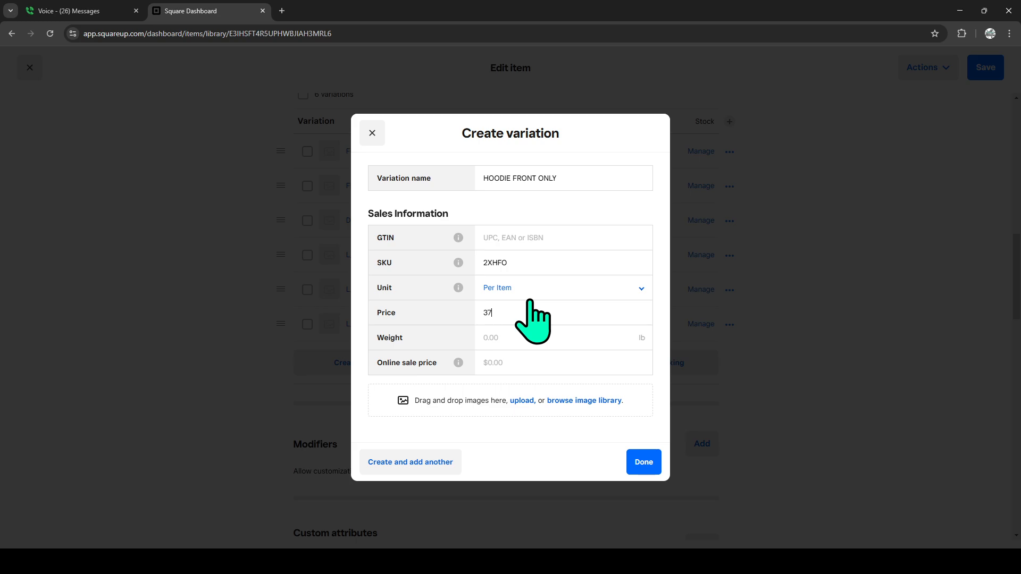
type("7")
left_click(625, 457)
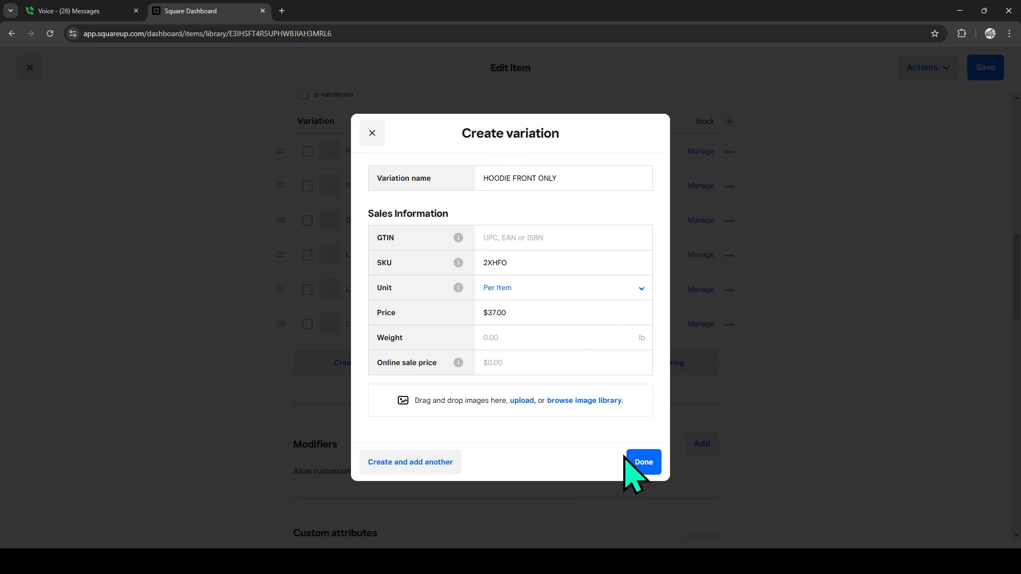
left_click(642, 462)
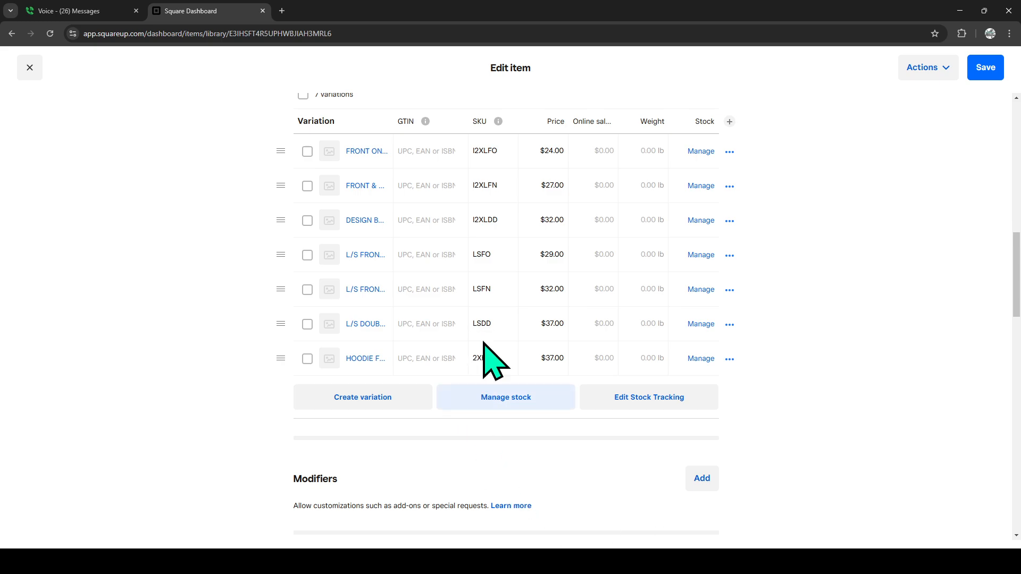
Start another variation for the item and name it HOODIE FRONT & NAME
scroll(483, 322, "down", 2)
scroll(485, 327, "up", 3)
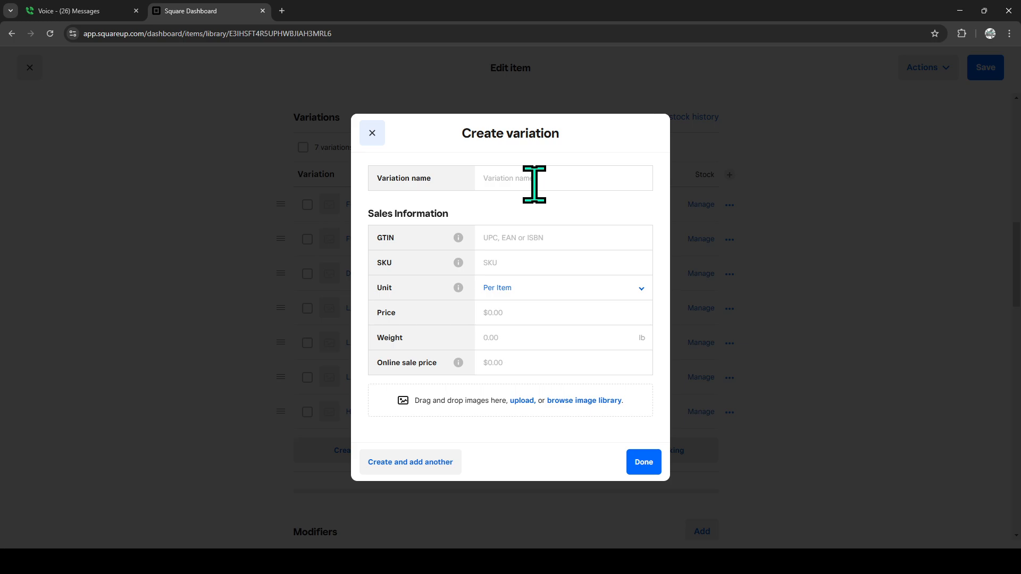
left_click(531, 181)
type("HOODIE FRONT 7")
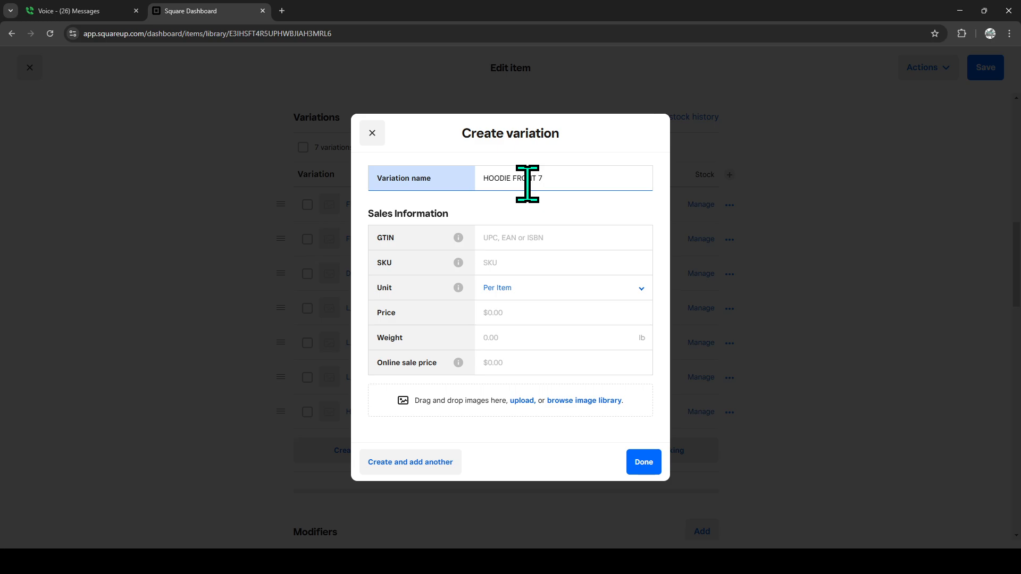
type("&")
key("BackSpace")
type("name")
key("BackSpace")
key("BackSpace")
key("BackSpace")
key("BackSpace")
type("NAME")
Give the HOODIE FRONT & NAME variation the SKU 2XHFN and a price of $40.00, and add it to the item
left_click(523, 262)
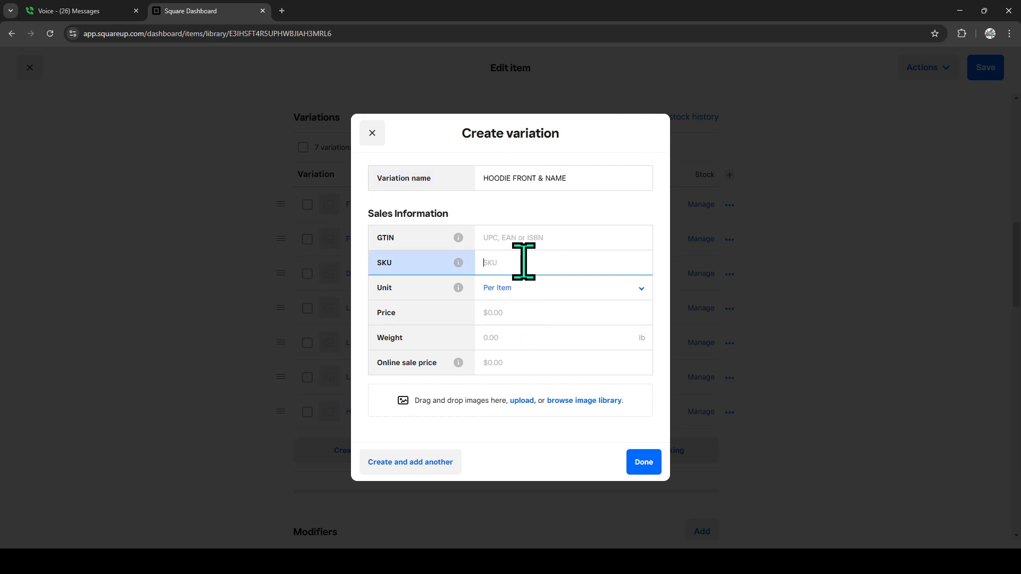
type("H")
key("BackSpace")
type("2XHFN")
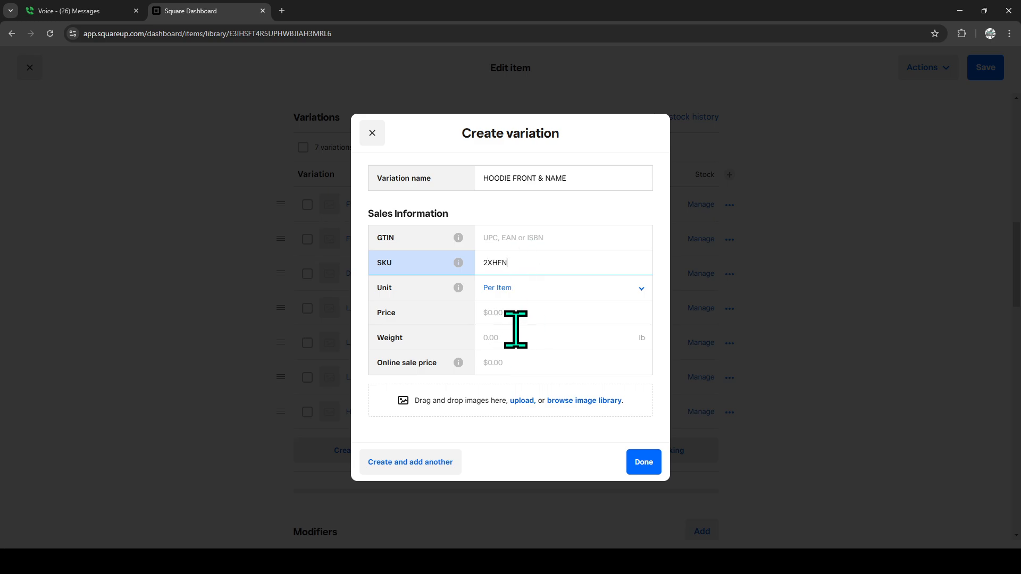
left_click(518, 312)
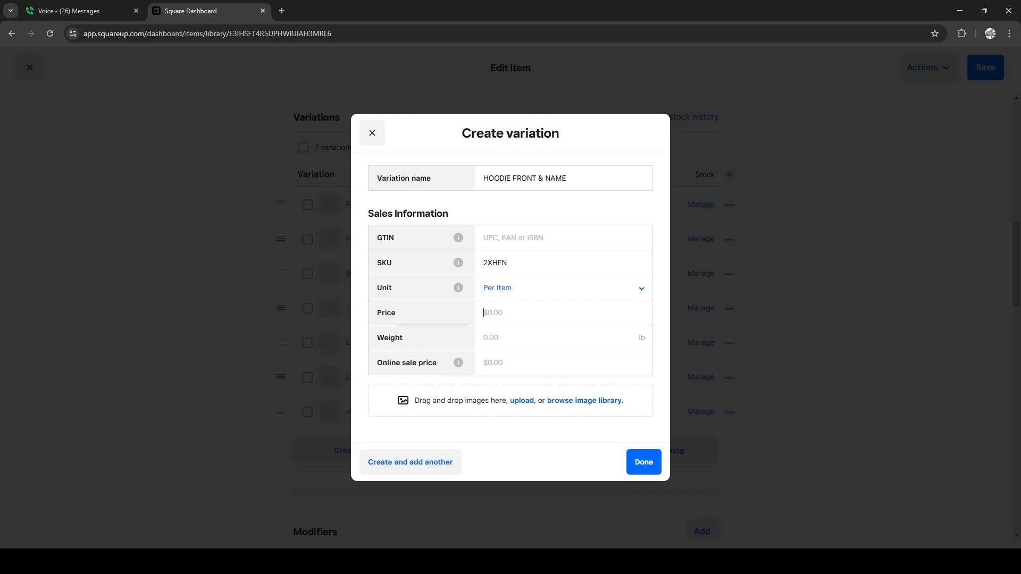
type("40")
left_click(644, 463)
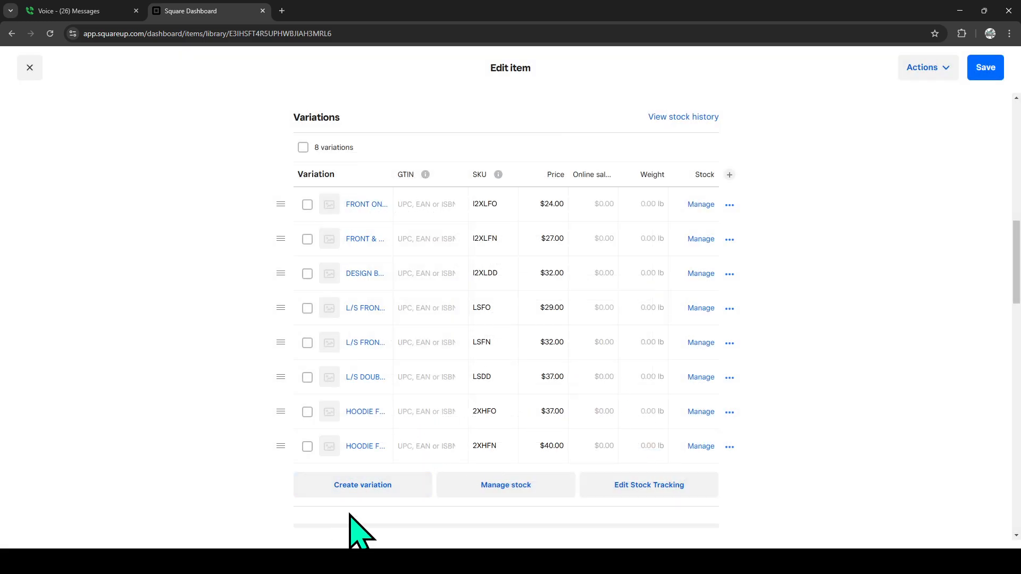
Start another variation for the item and name it HOODIE DOBLE DESIGN
left_click(356, 483)
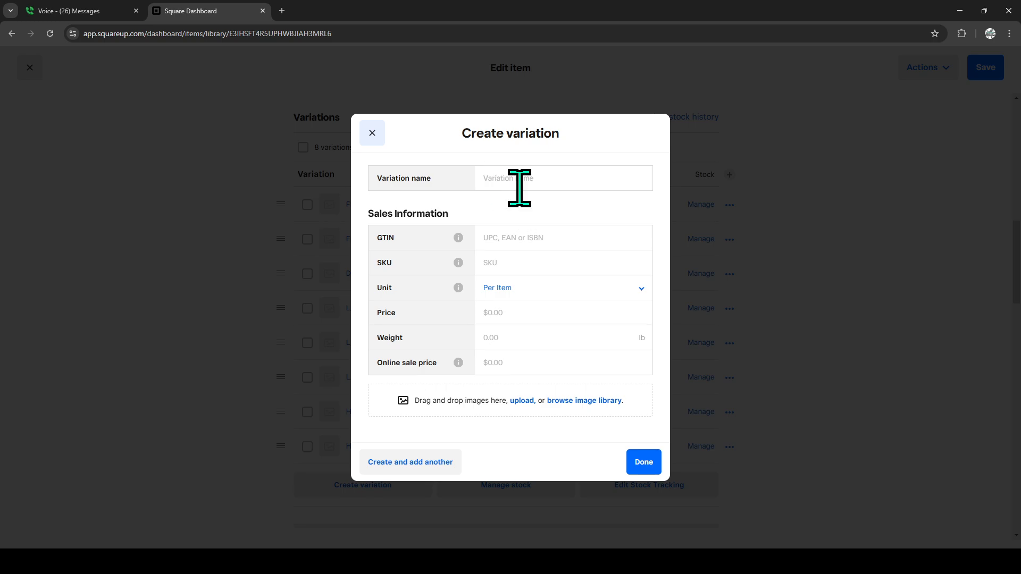
left_click(519, 186)
type("HOODIE")
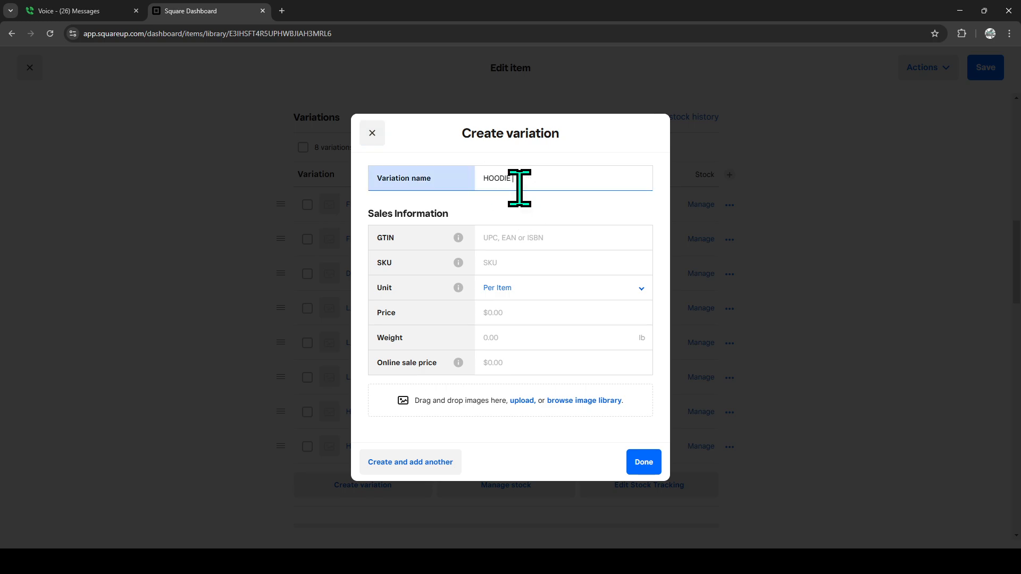
type(" DOBLE D")
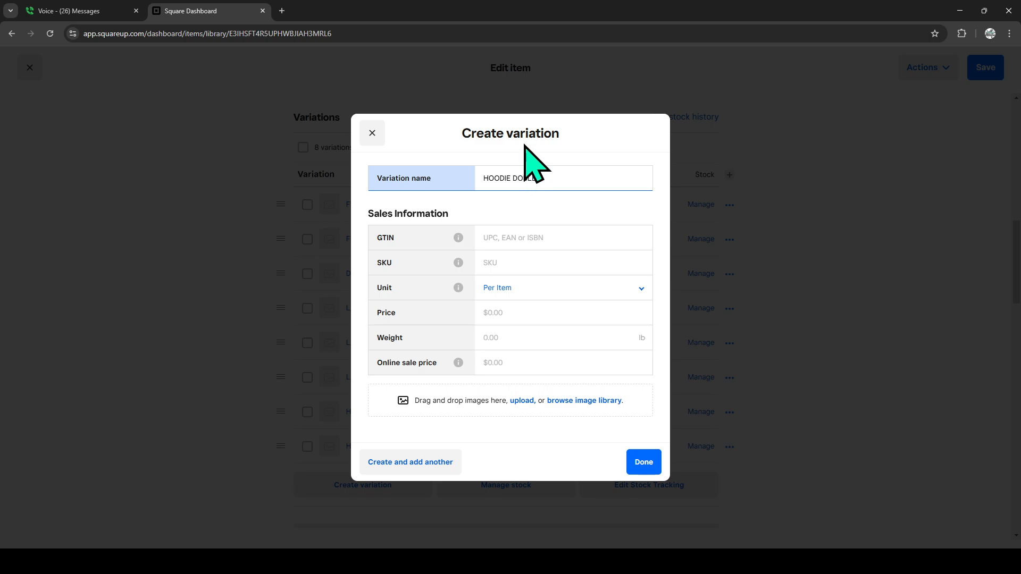
type("ESIGN")
Give the HOODIE DOBLE DESIGN variation the SKU 2XHDD and a price of $45.00, and add it to the item
left_click(533, 263)
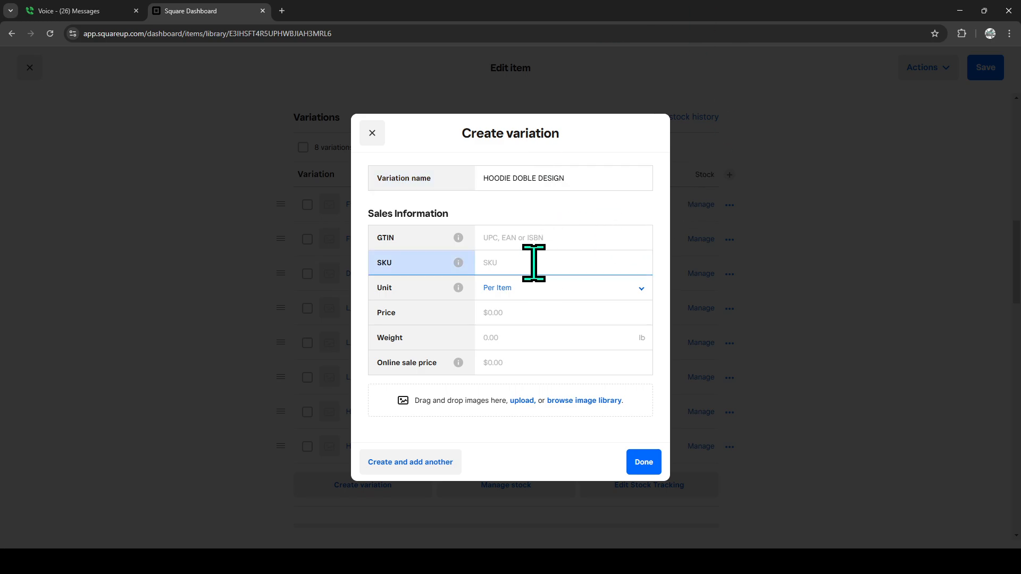
type("2XHDD")
left_click(536, 317)
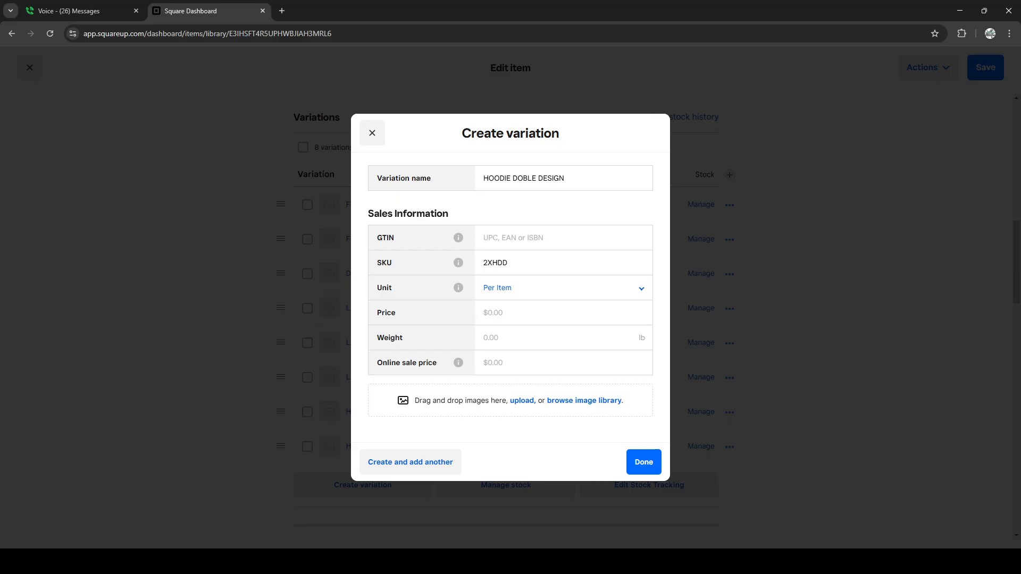
type("45")
left_click(645, 463)
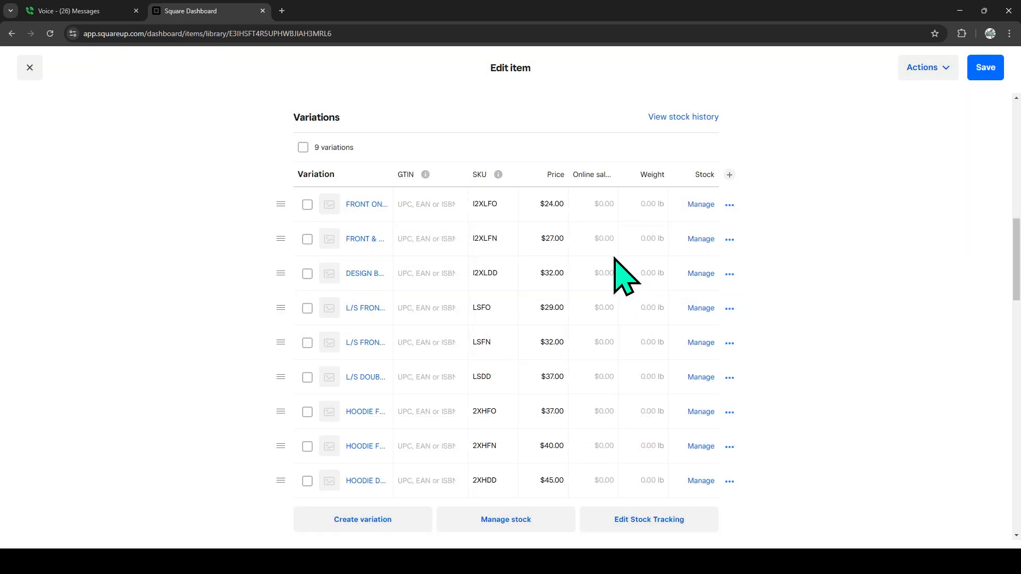
Change the SKU of the first long-sleeve variation in the variations list to I2XLSFO
scroll(581, 285, "down", 3)
scroll(584, 283, "up", 3)
left_click(474, 307)
type("2")
type("X")
type("I")
Change the SKUs of the second long-sleeve variation and the L/S DOUBLE DESIGN variation to I2XLSFN and I2XLSDD
left_click(474, 340)
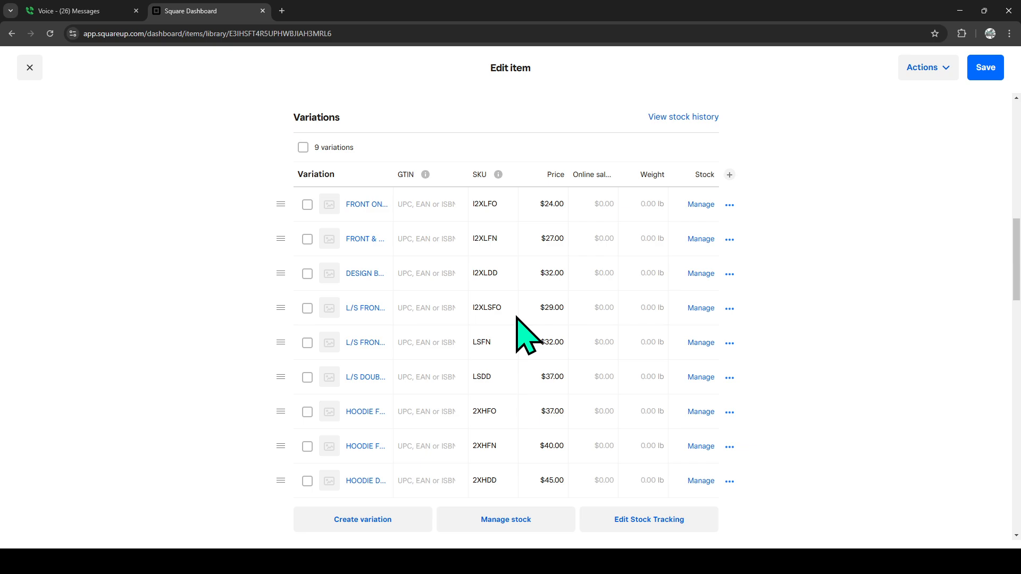
type("2")
type("X")
type("I")
type("I")
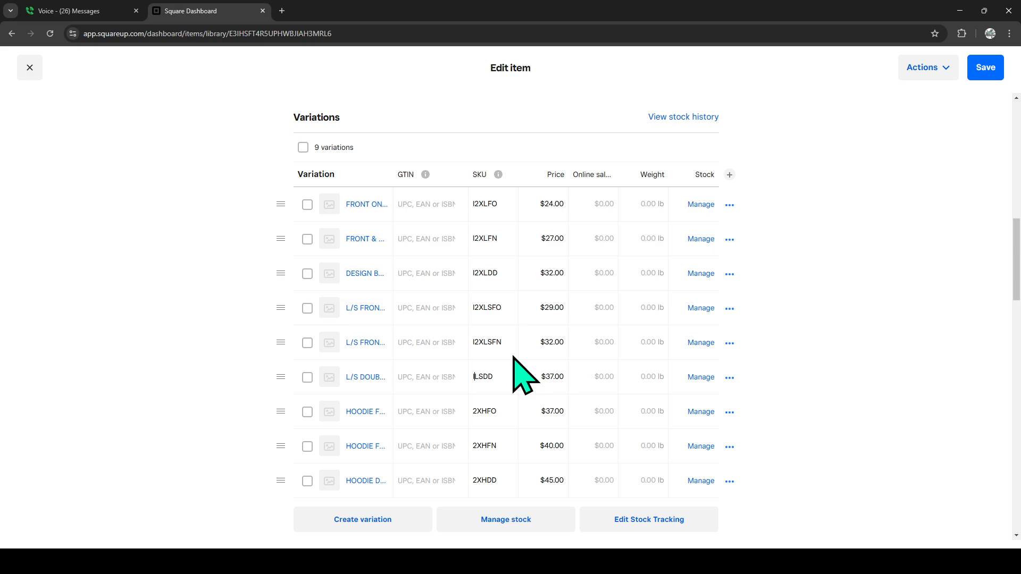
type("2X")
Prefix the SKUs of the three hoodie variations with I, making them I2XHFO, I2XHFN and I2XHDD
scroll(523, 374, "up", 2)
scroll(487, 448, "down", 1)
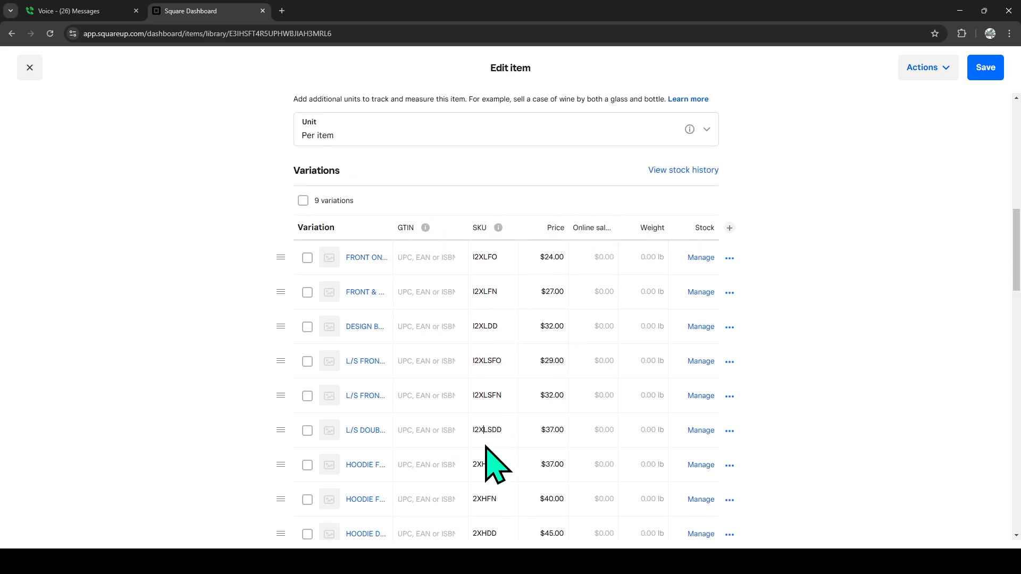
scroll(495, 431, "down", 2)
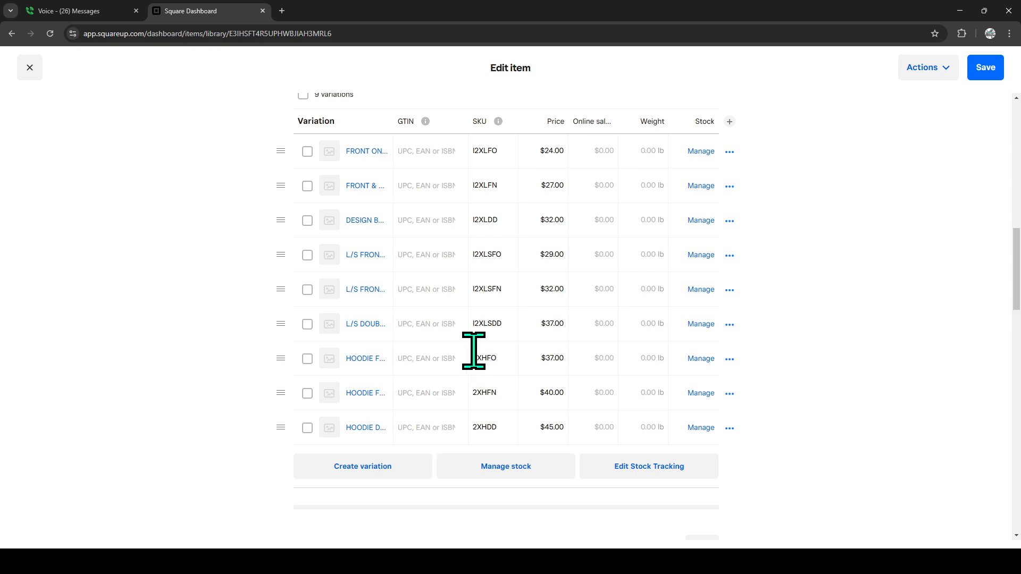
type("I")
type("I")
left_click(474, 425)
type("I")
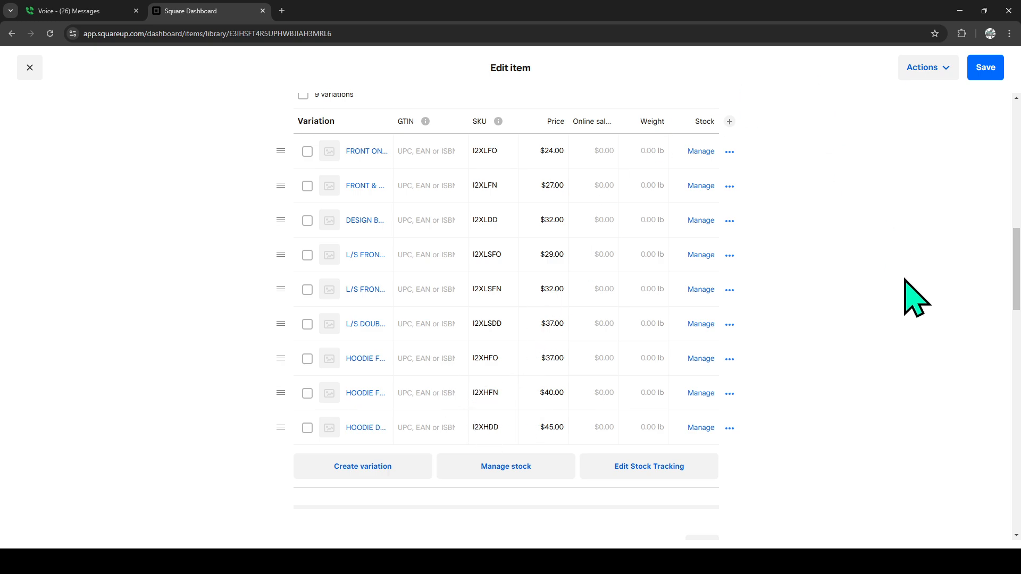
Review the 2XL SHIRT item's details, category and variations, and save the item
scroll(553, 344, "up", 11)
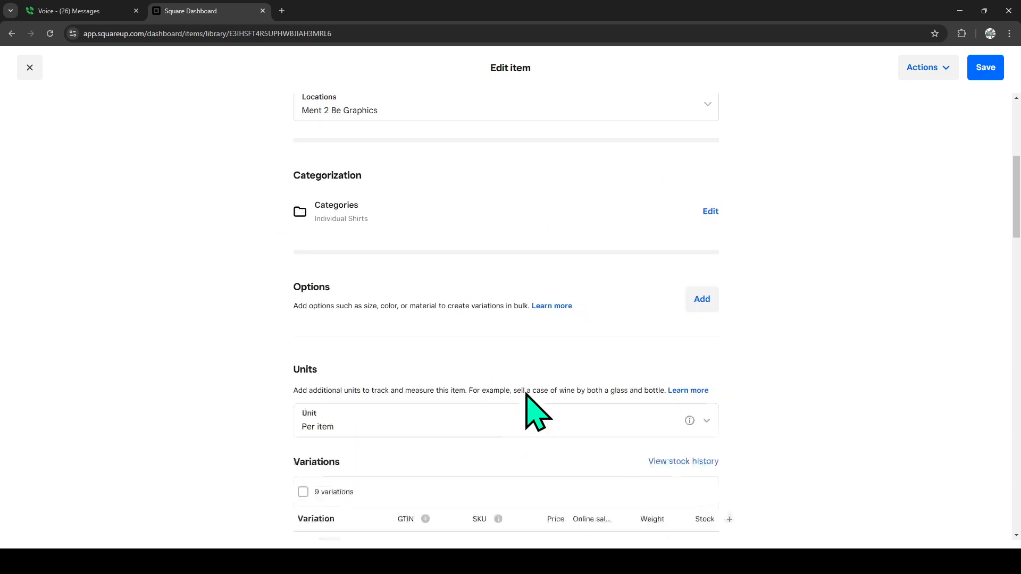
left_click(319, 194)
scroll(316, 199, "up", 2)
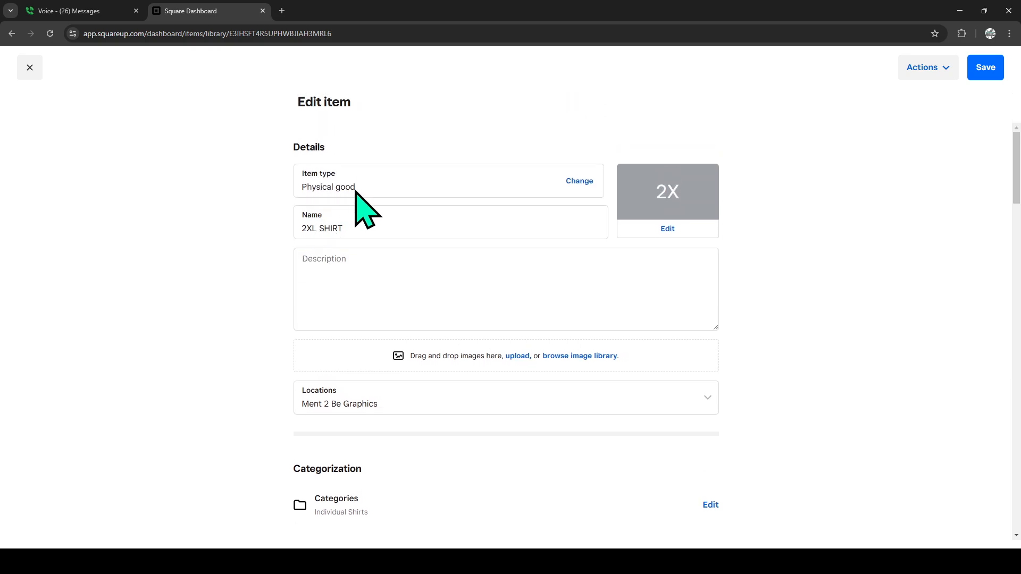
scroll(405, 300, "down", 2)
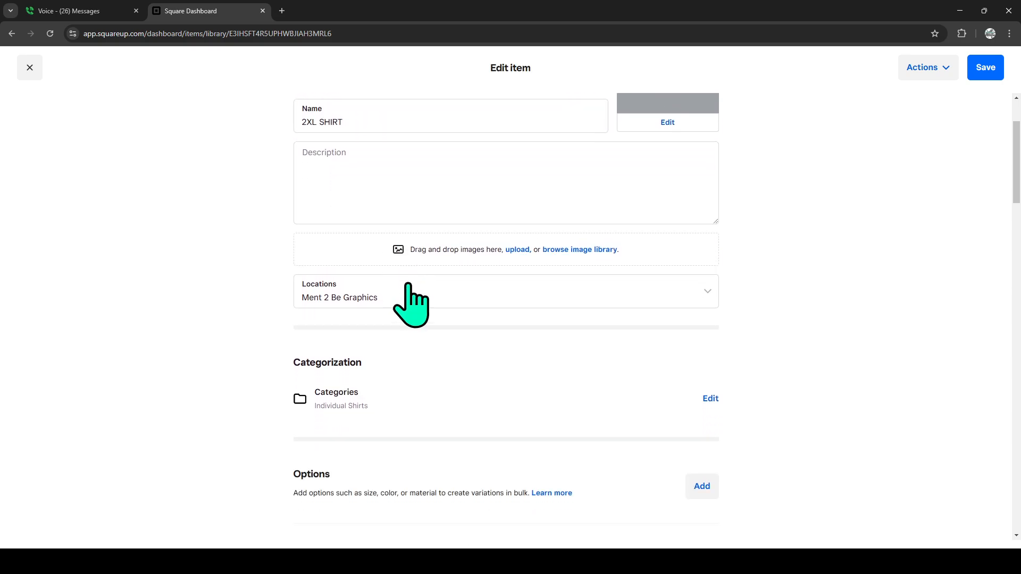
scroll(383, 246, "down", 8)
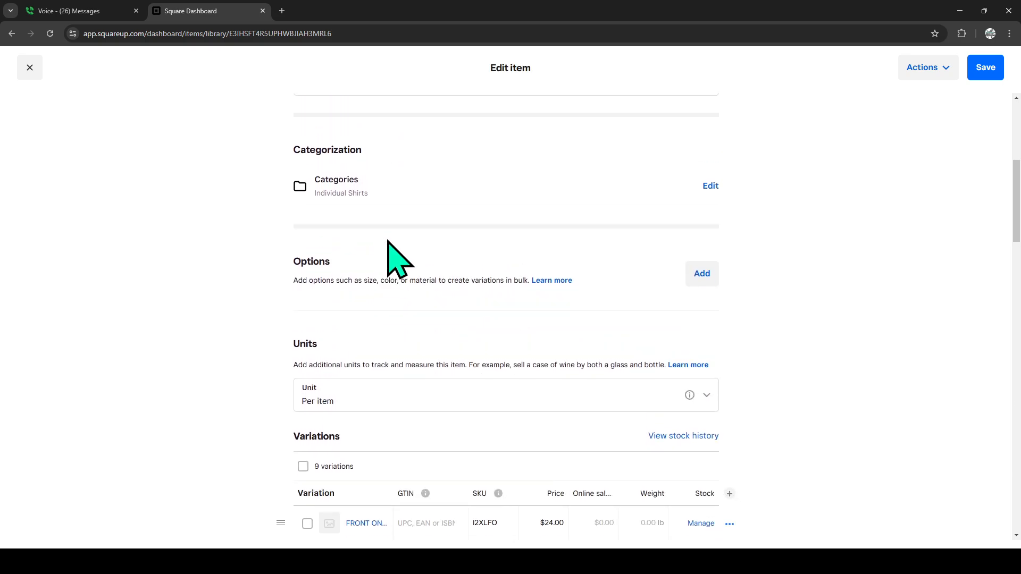
scroll(436, 255, "up", 10)
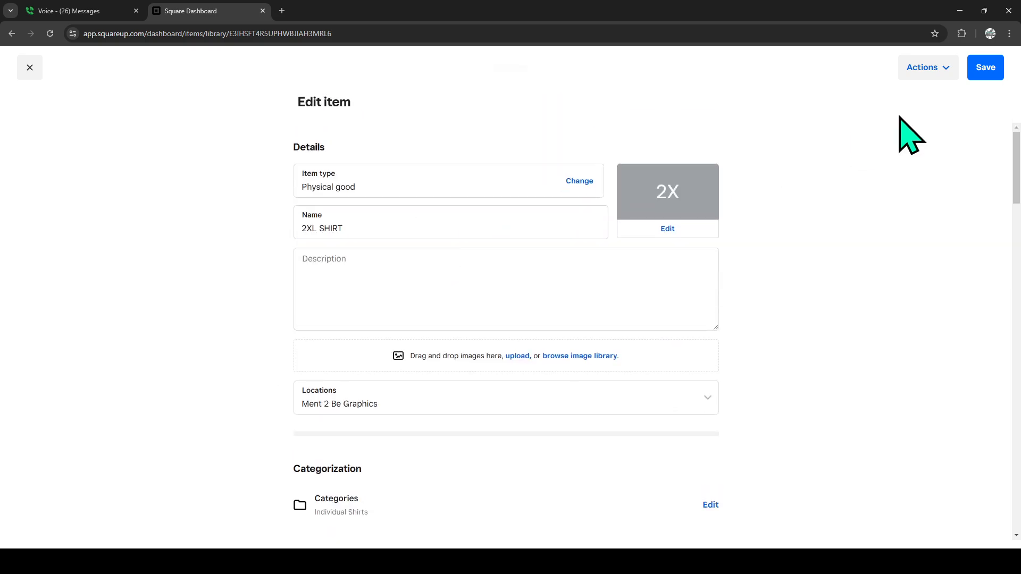
left_click(1001, 69)
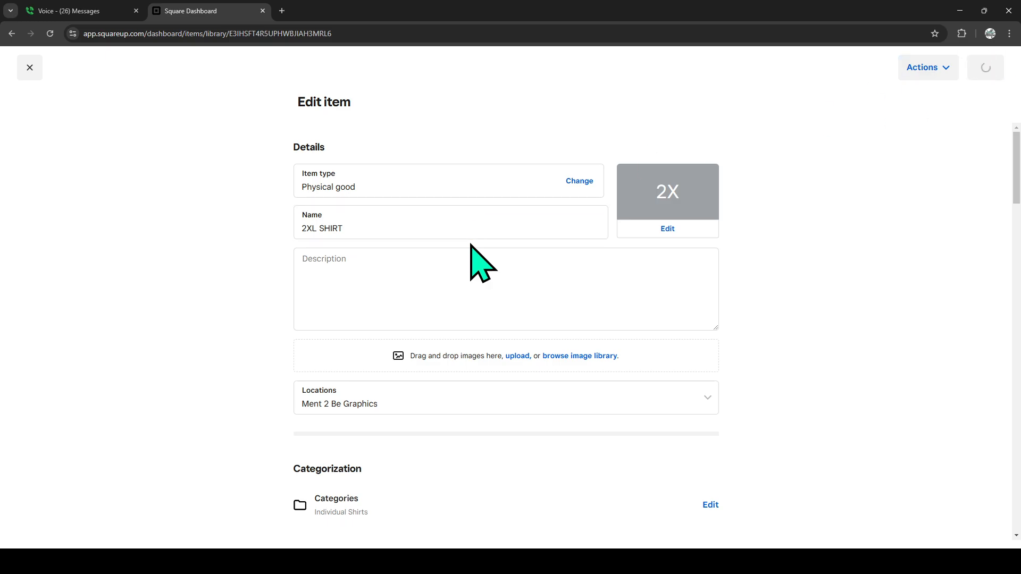